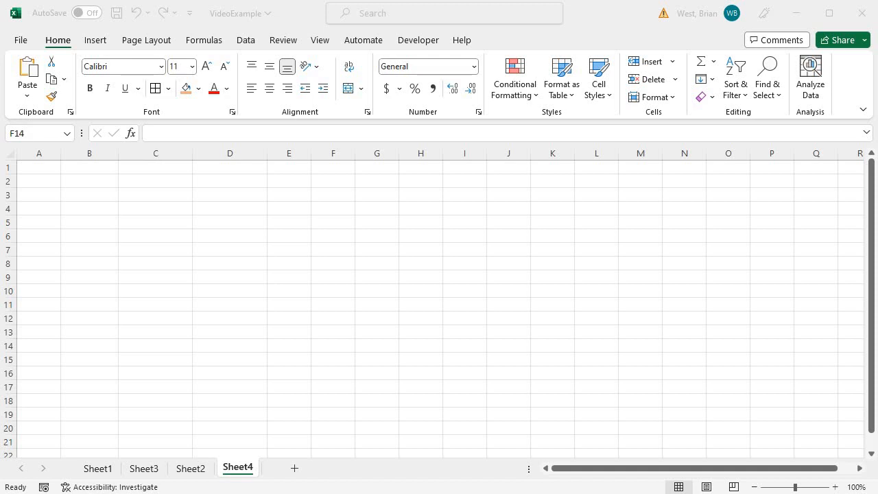
- Enter the column headers Item, Quantity, Cost and Total in cells B3 through E3
left_click(90, 195)
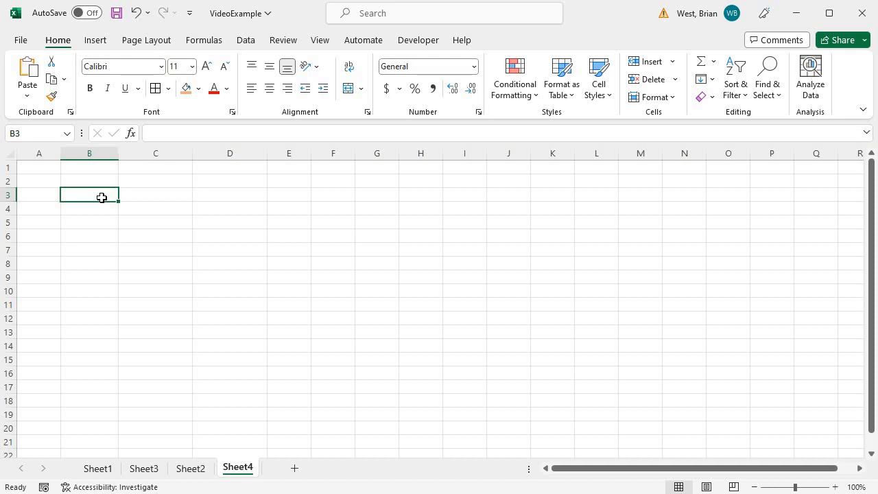
type("Item")
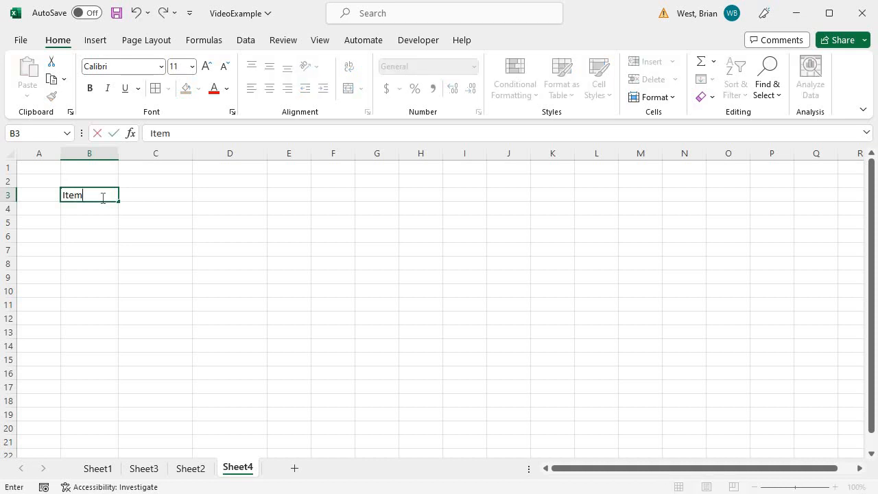
key("Tab")
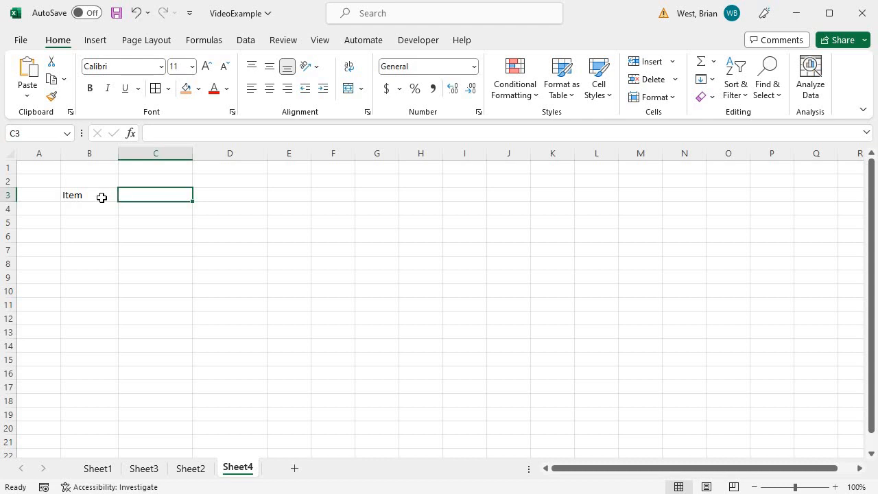
type("Quantity")
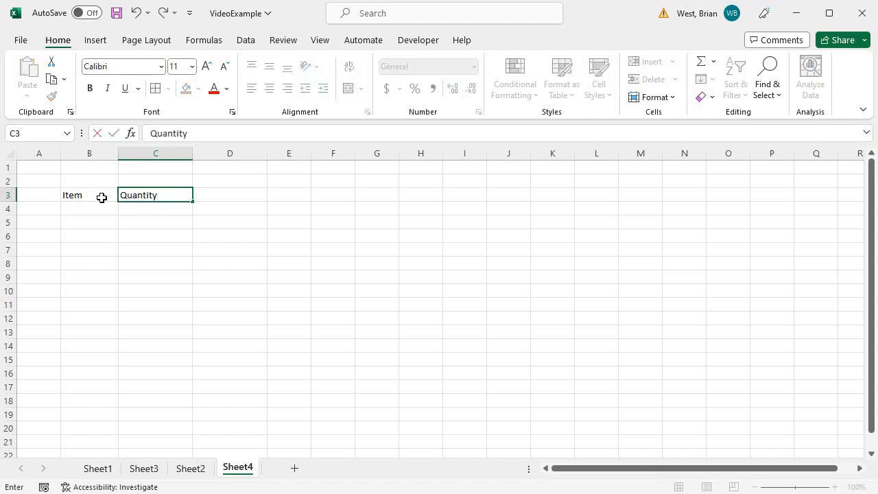
key("Tab")
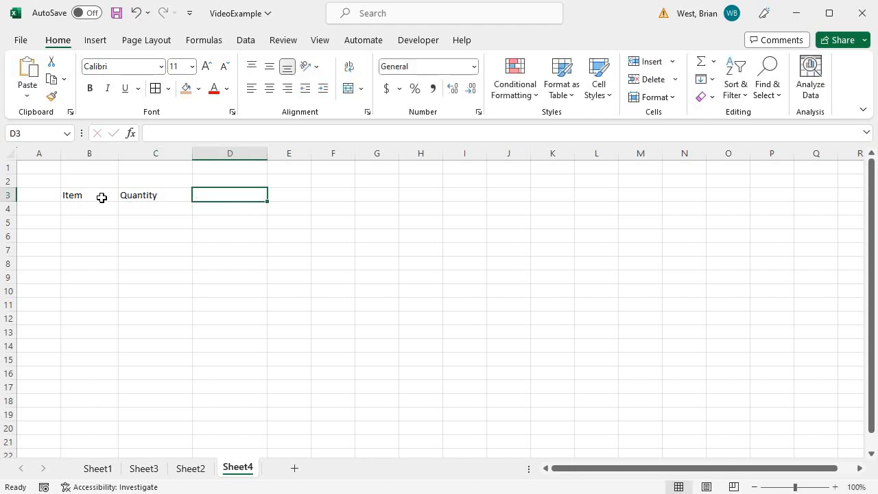
type("Cost")
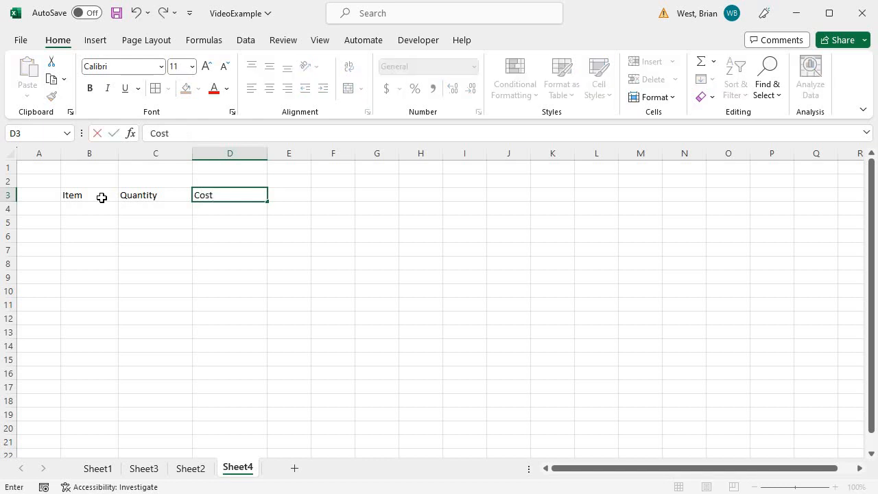
key("Tab")
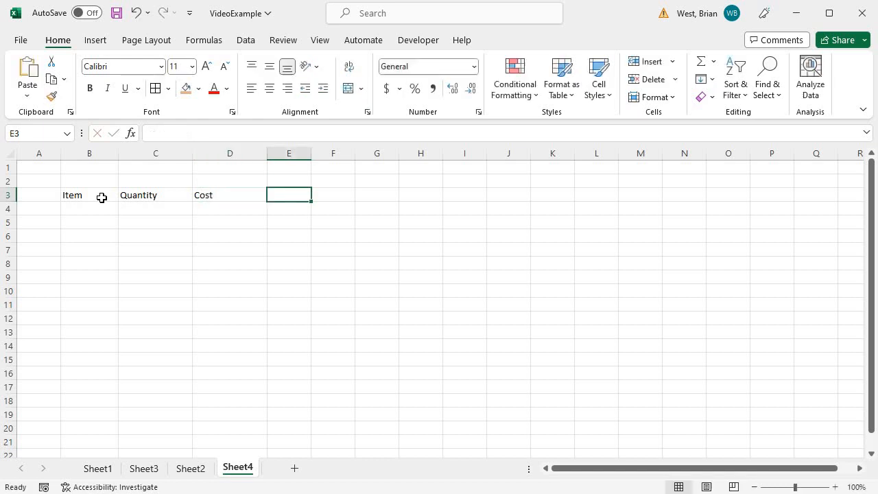
type("Total")
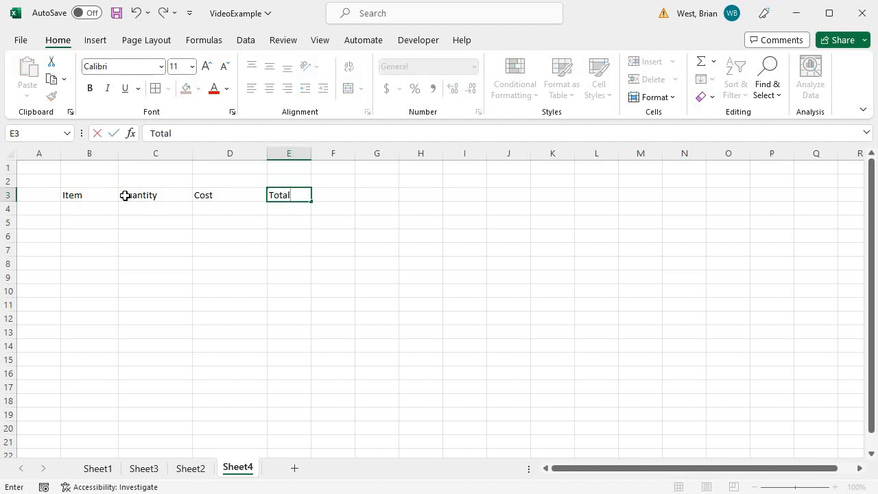
left_click(122, 259)
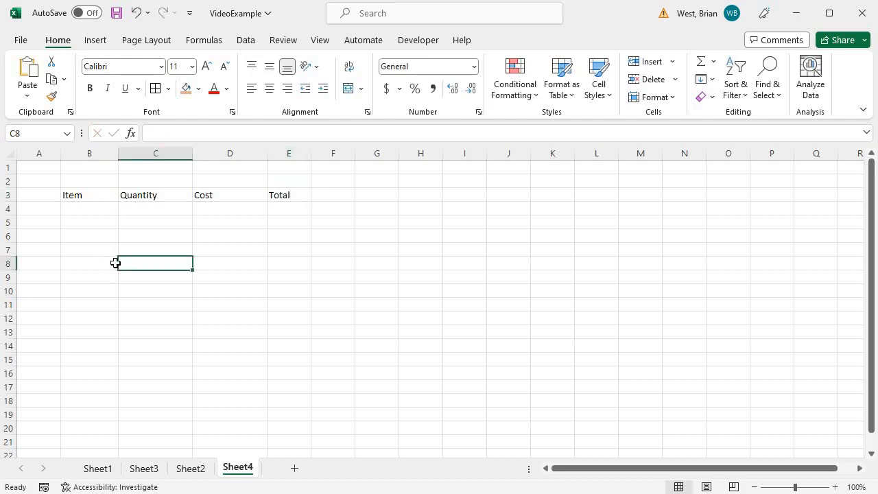
- Give columns B through E one equal width
left_click_drag(78, 152, 334, 153)
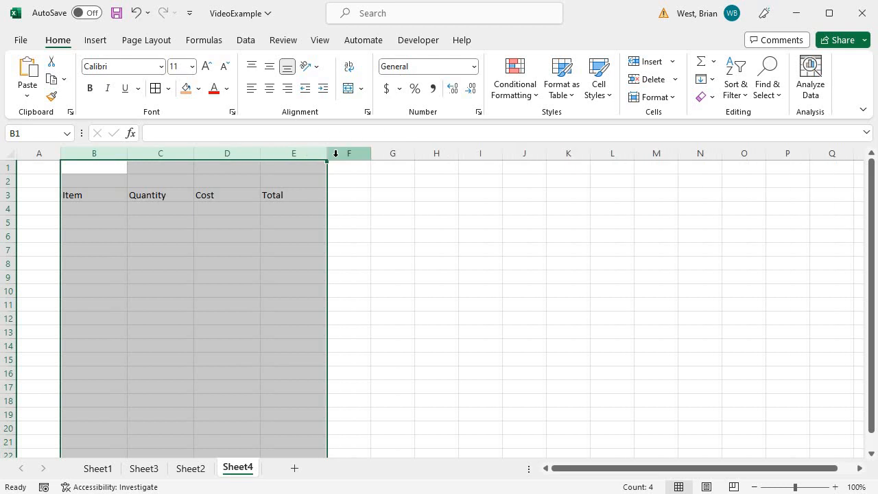
left_click(191, 275)
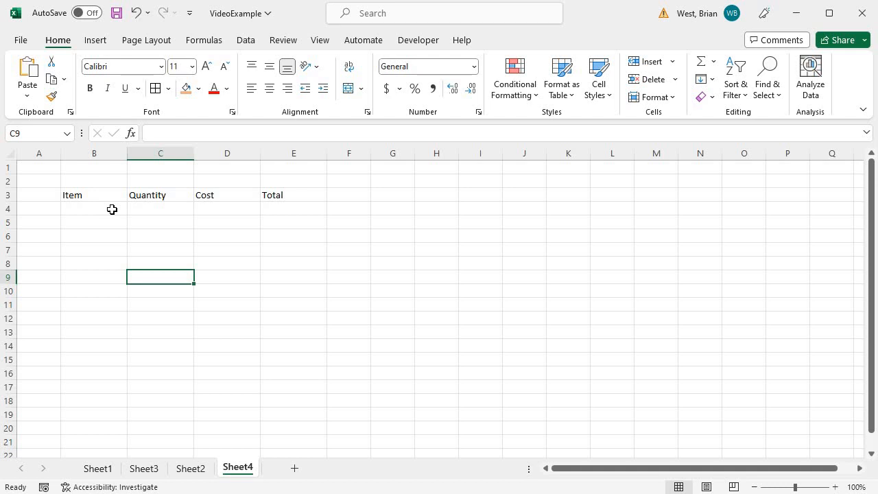
- Fill row 4 with the item Baseballs, a quantity of 25 and a cost of 4.99
left_click(112, 209)
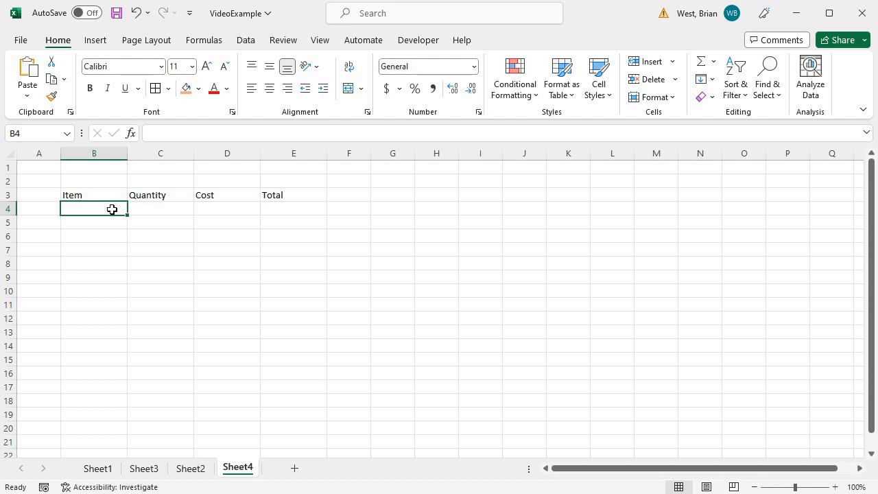
type("Bab")
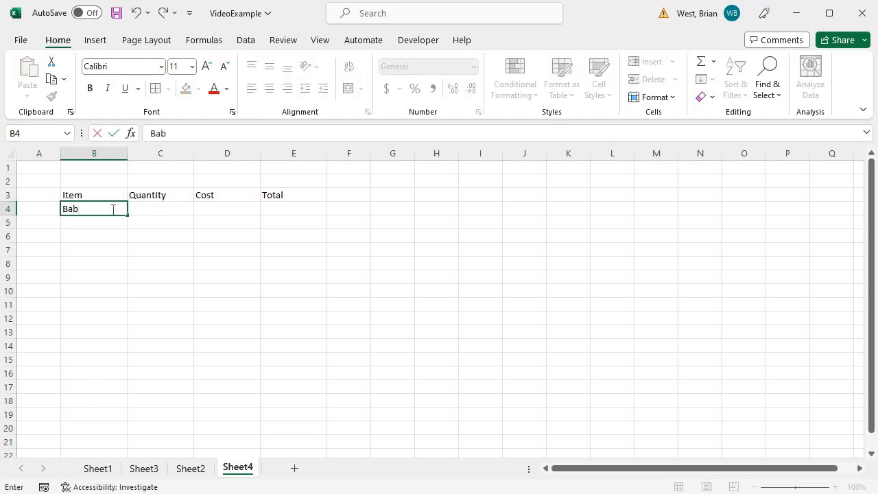
key("BackSpace")
type("seballs")
key("Tab")
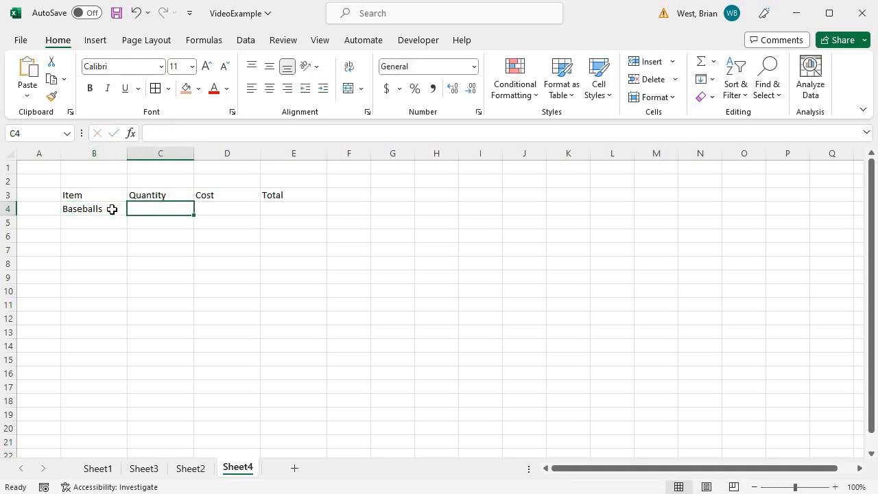
type("25")
key("Tab")
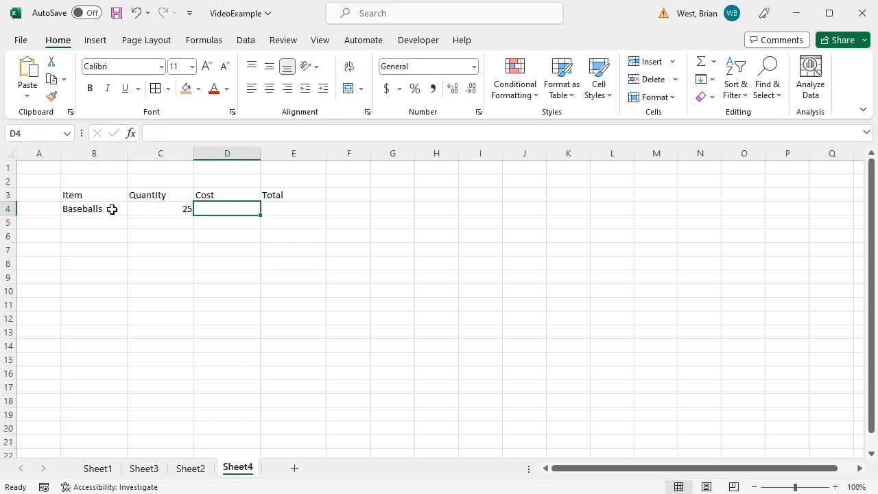
type("4.")
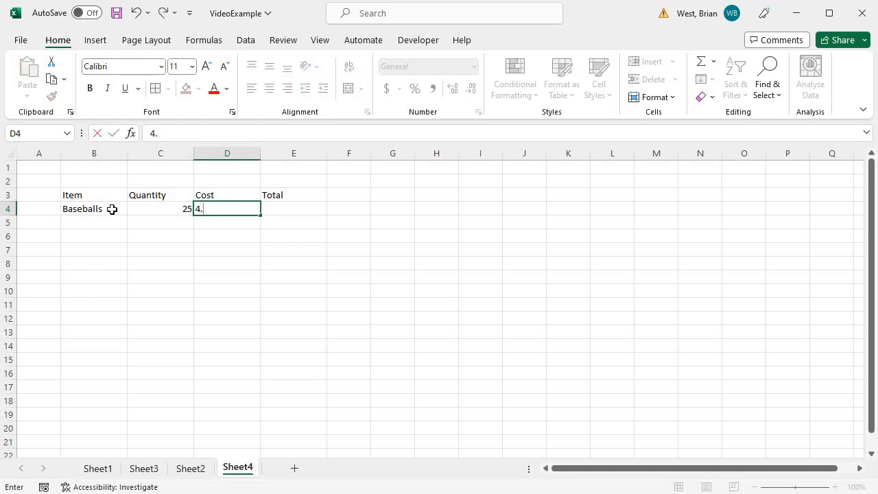
type("99")
key("Tab")
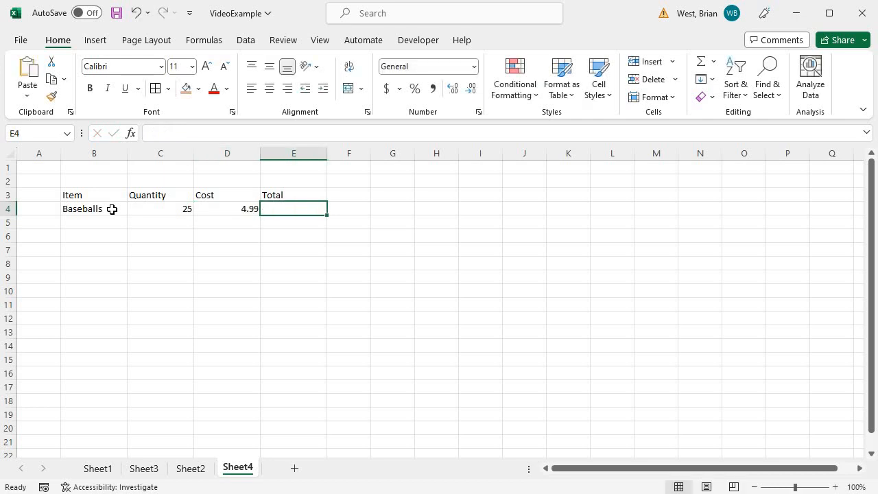
key("Left")
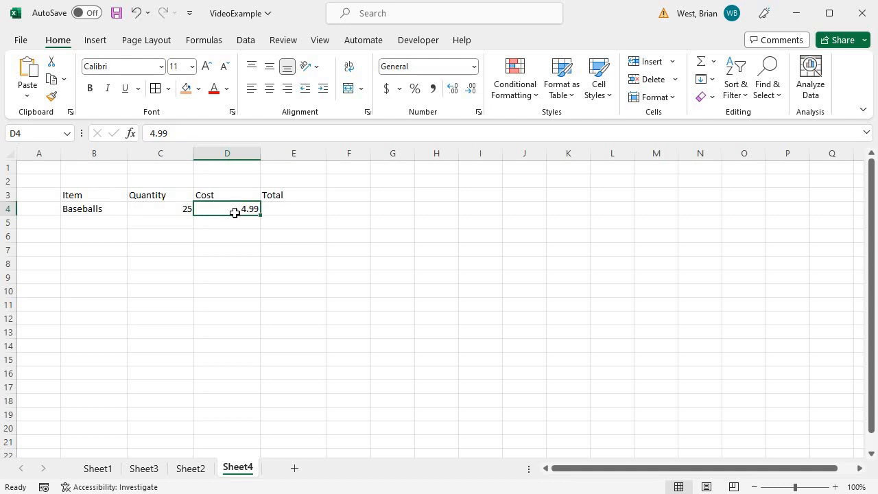
left_click(74, 210)
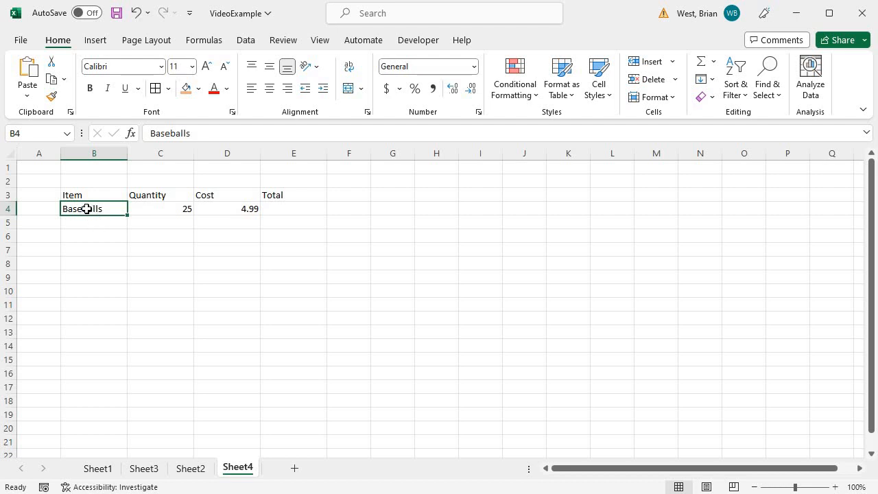
left_click(172, 210)
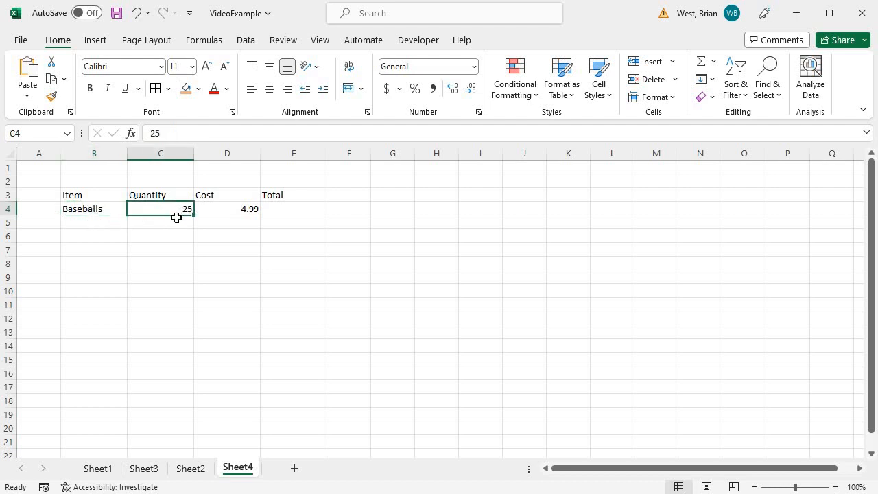
- Open the cell formatting for Cost cells D4:D9 and choose the Currency number category
left_click(225, 209)
left_click_drag(224, 209, 217, 276)
right_click(222, 217)
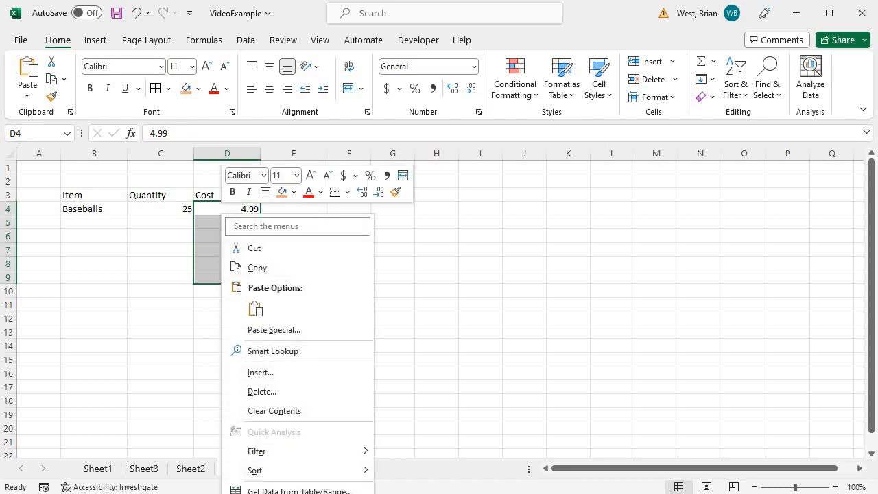
left_click(269, 493)
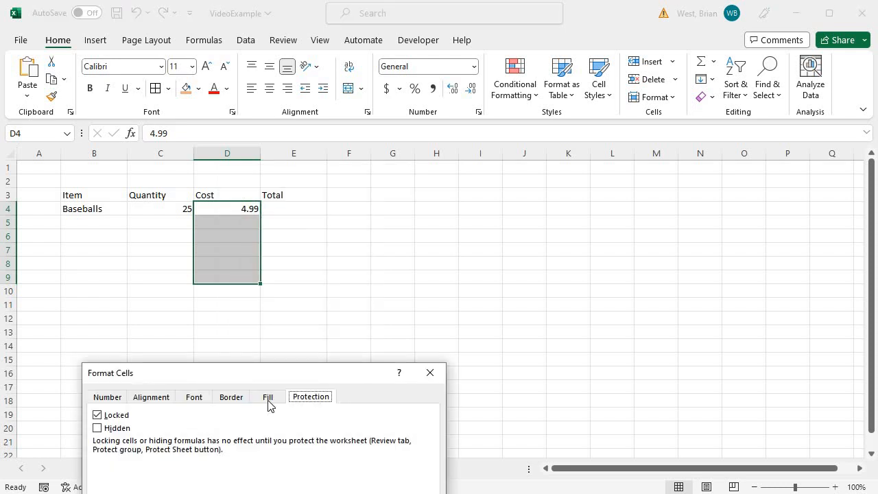
left_click_drag(265, 379, 293, 161)
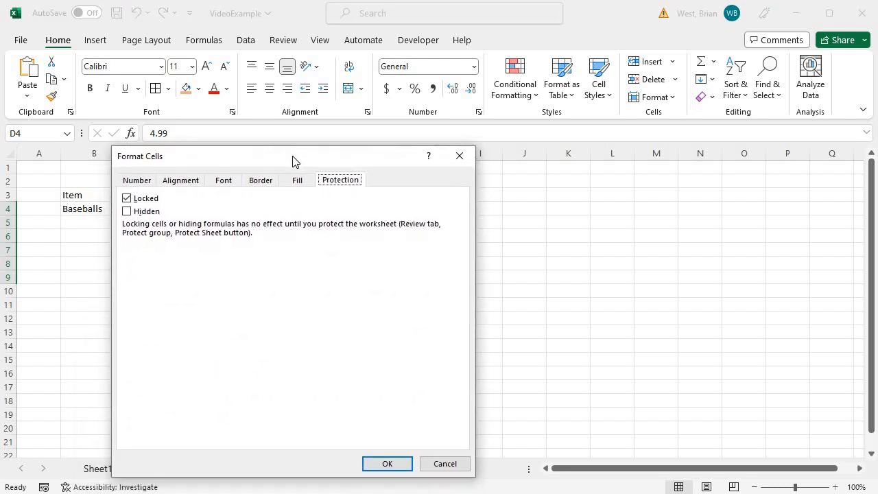
left_click(139, 181)
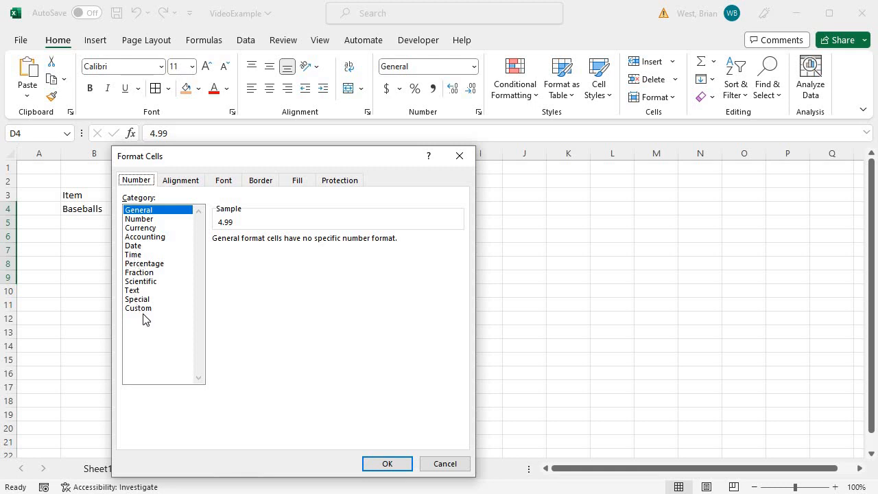
left_click(140, 228)
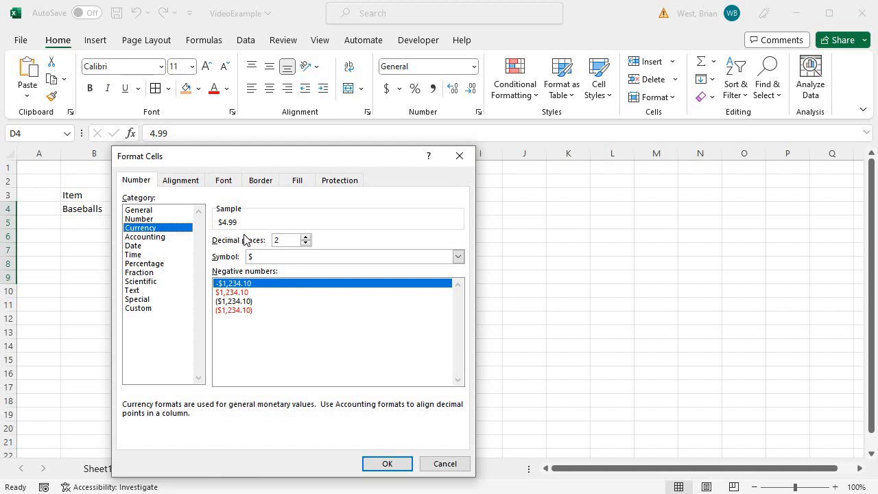
- Try raising the currency format's decimal places to 7 and return them to 2
left_click(306, 237)
left_click(305, 237)
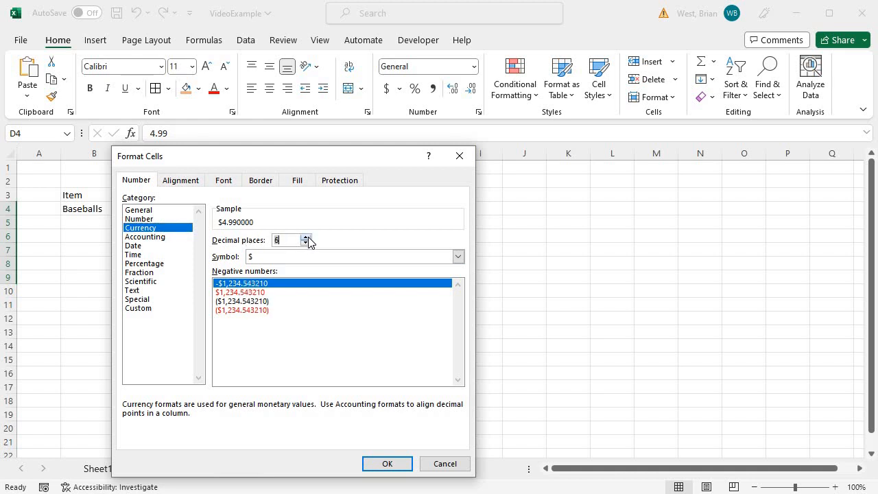
left_click(306, 238)
left_click(306, 238)
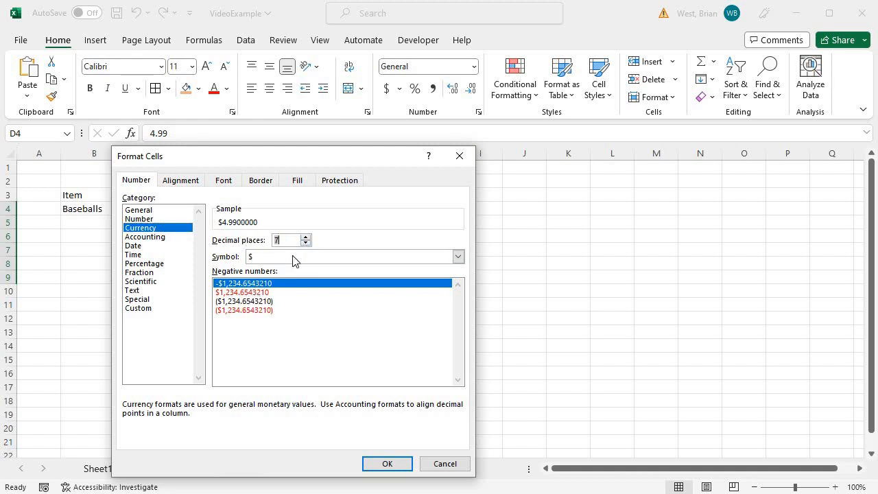
left_click(306, 245)
left_click(306, 244)
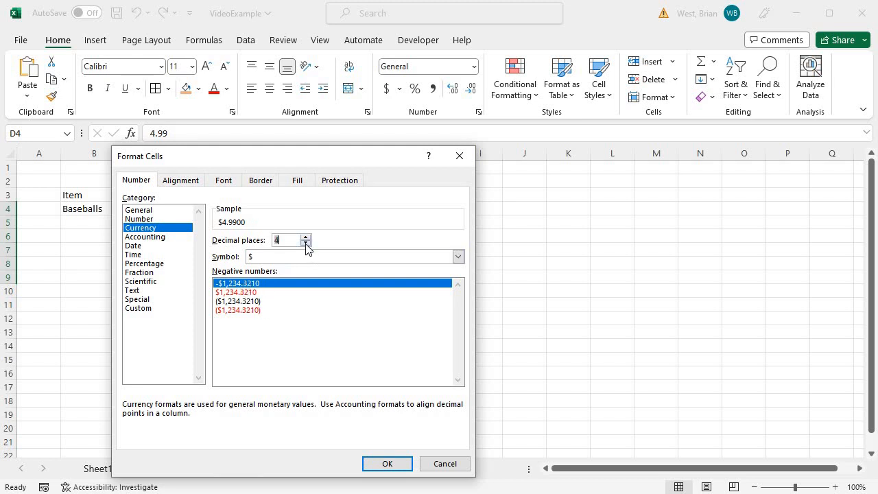
left_click(306, 244)
left_click(306, 245)
left_click(306, 244)
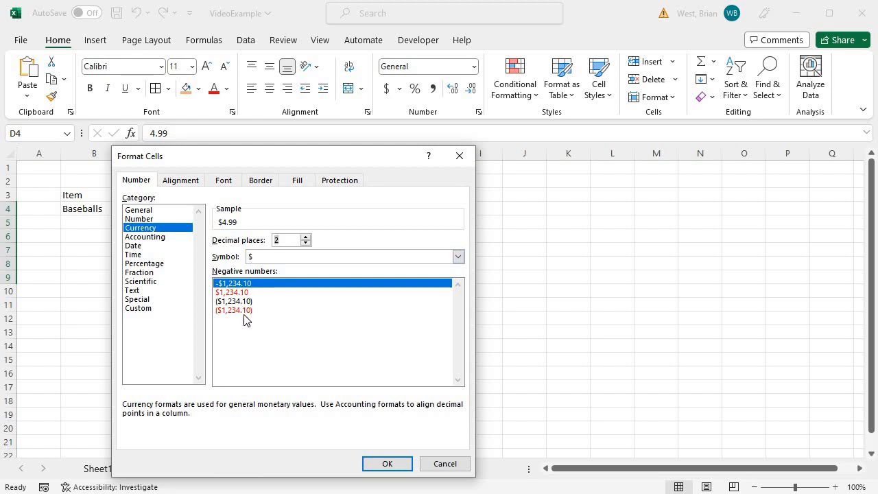
- Choose red without a minus sign for negative currency values and apply the format to D4:D9
left_click(231, 293)
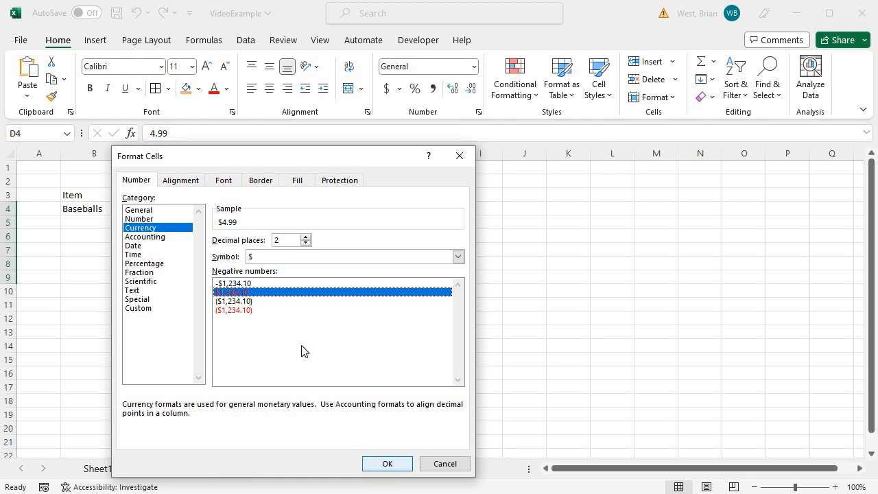
left_click(378, 463)
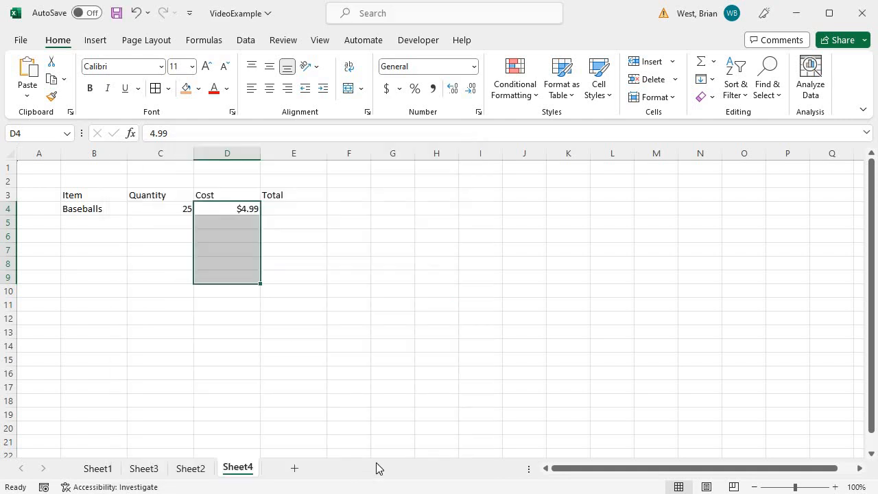
left_click(308, 302)
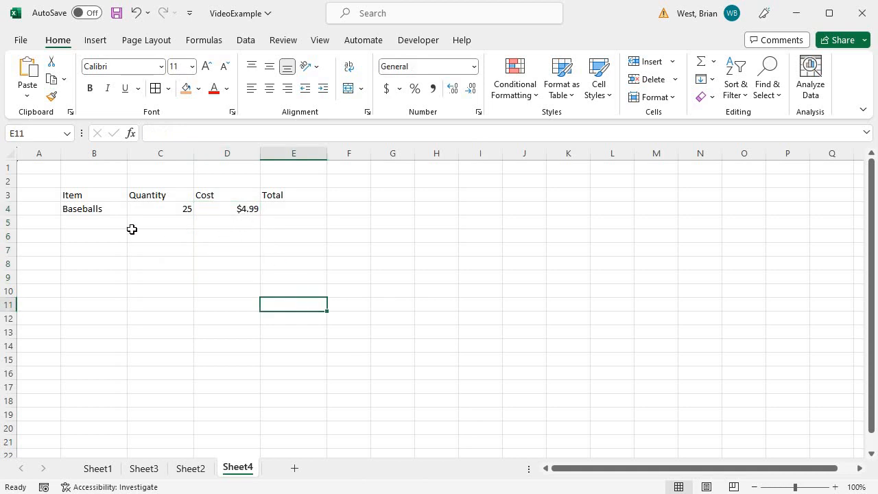
- Fill row 5 with the item footballs, a quantity of 5 and a cost of 12.99
left_click(104, 221)
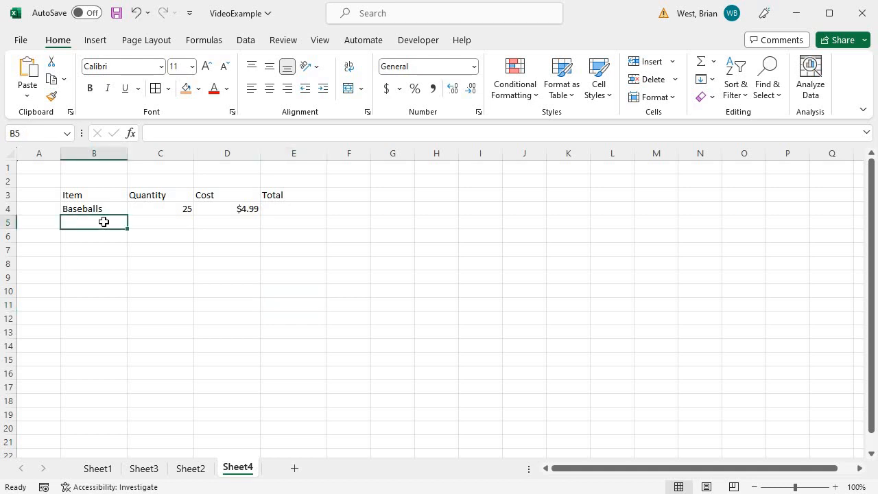
type("footballs")
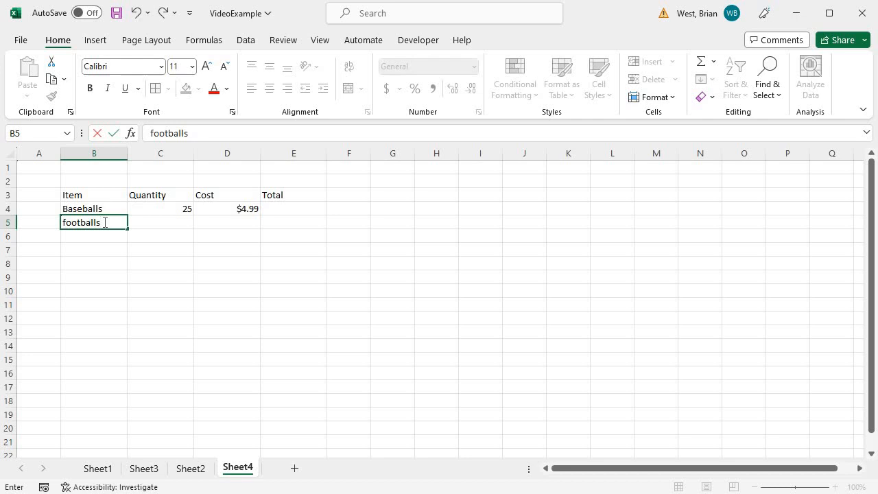
left_click(146, 226)
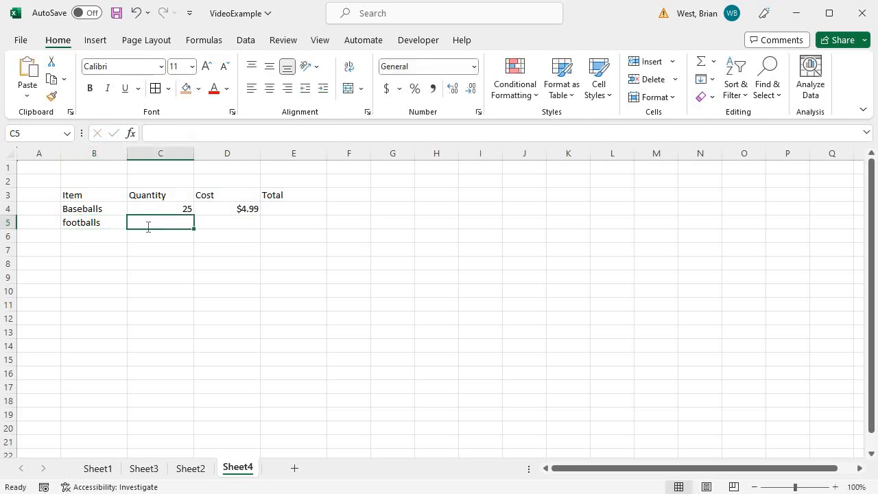
type("5")
left_click(218, 225)
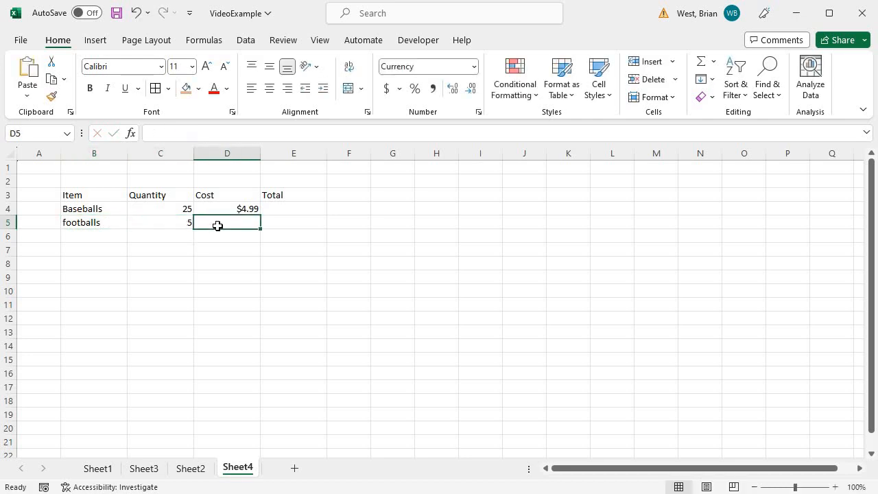
type("12.99")
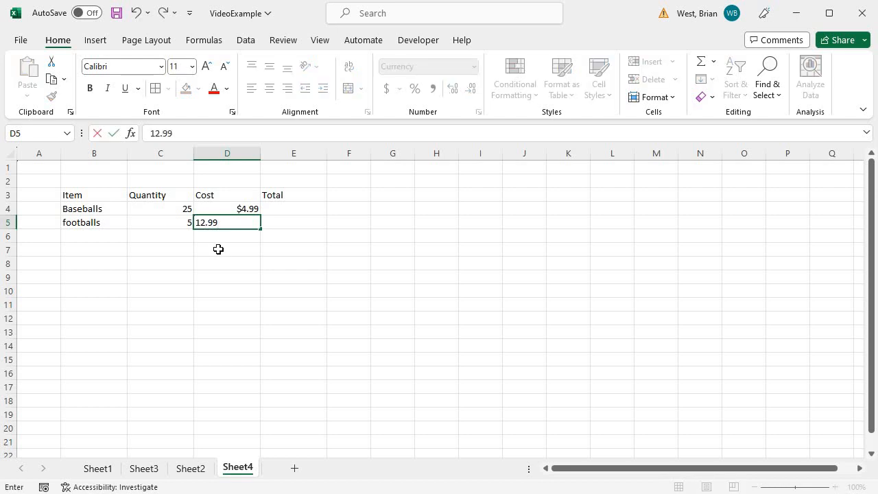
left_click(221, 251)
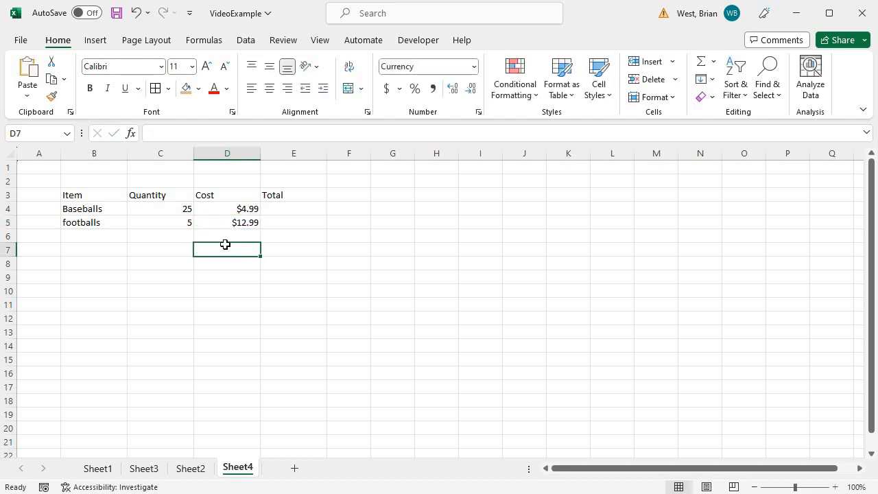
- Fill row 6 with the item soccerballs, a quantity of 5 and a cost of 9.99
left_click(95, 238)
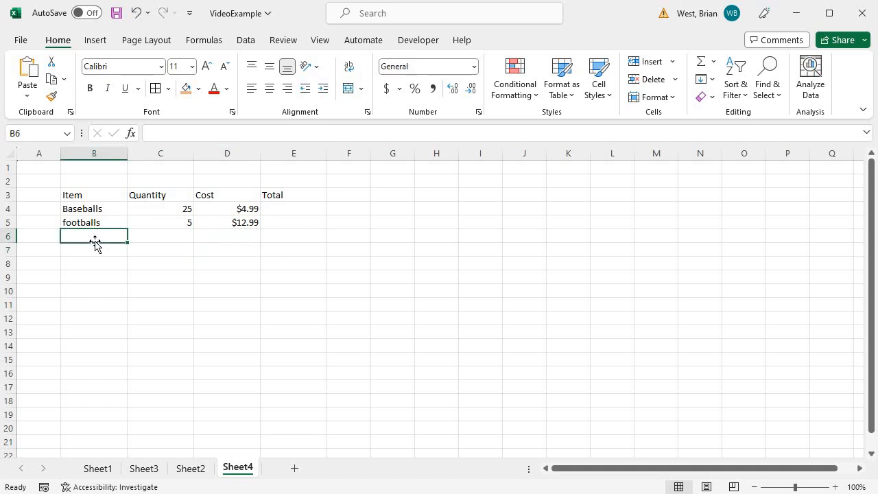
type("socd")
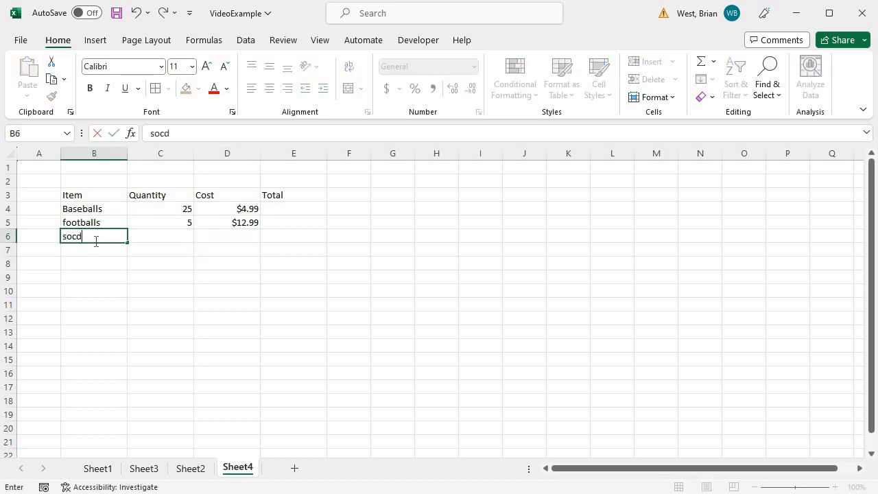
key("BackSpace")
type("cerballs")
key("Tab")
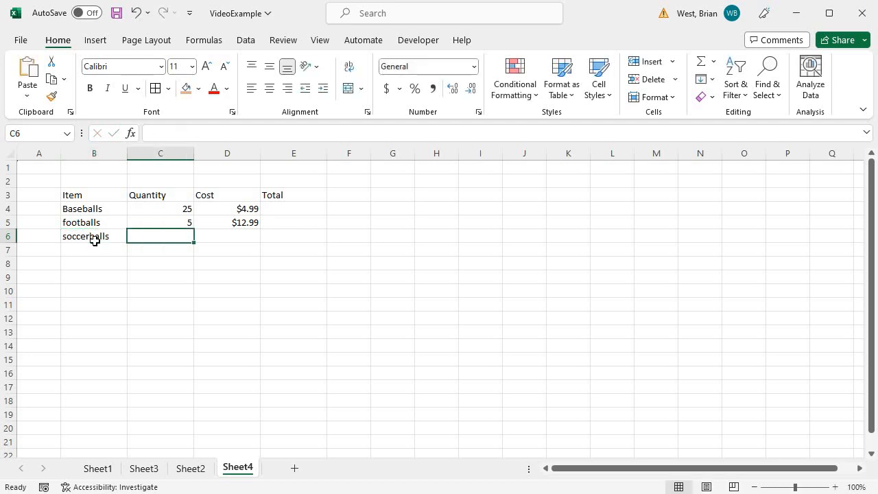
type("5")
key("Tab")
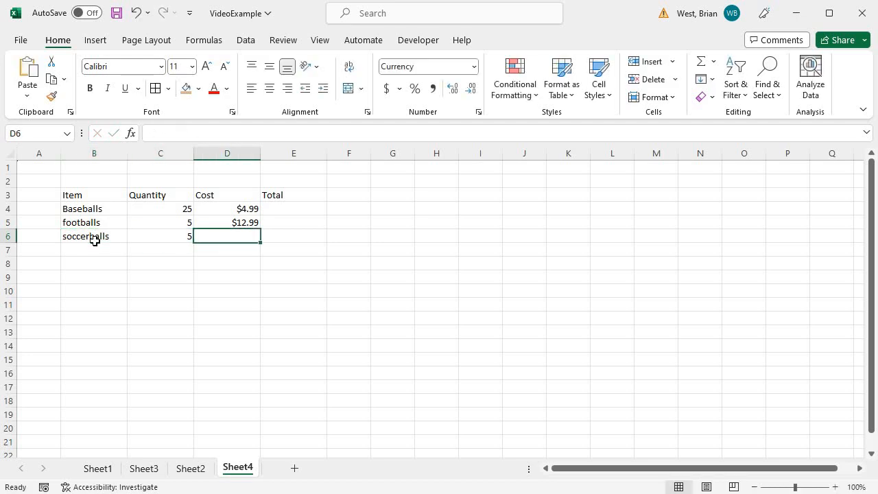
type("9")
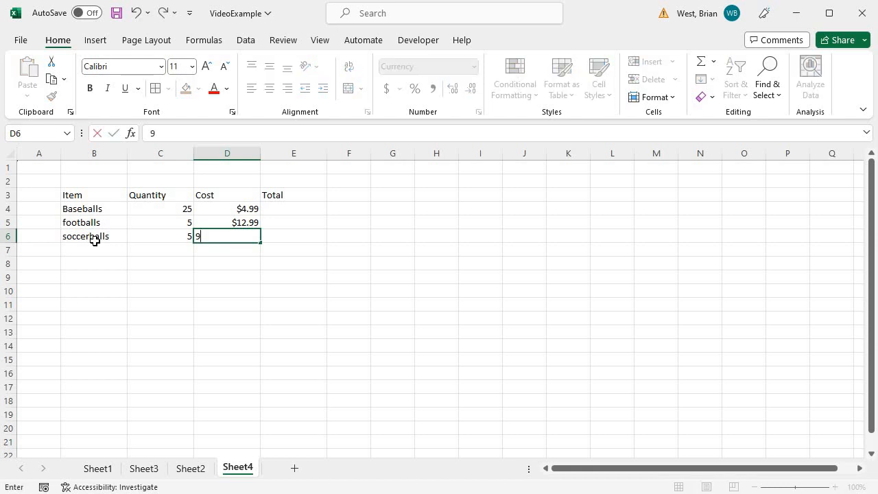
type(".99")
left_click(137, 274)
- Fill row 7 with the item basketballs, a quantity of 11 and a cost of 14.99
left_click(94, 247)
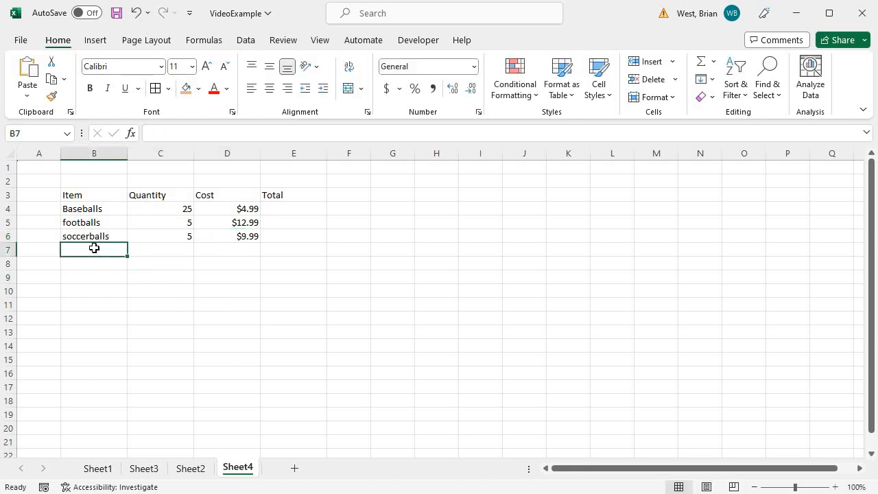
type("basket")
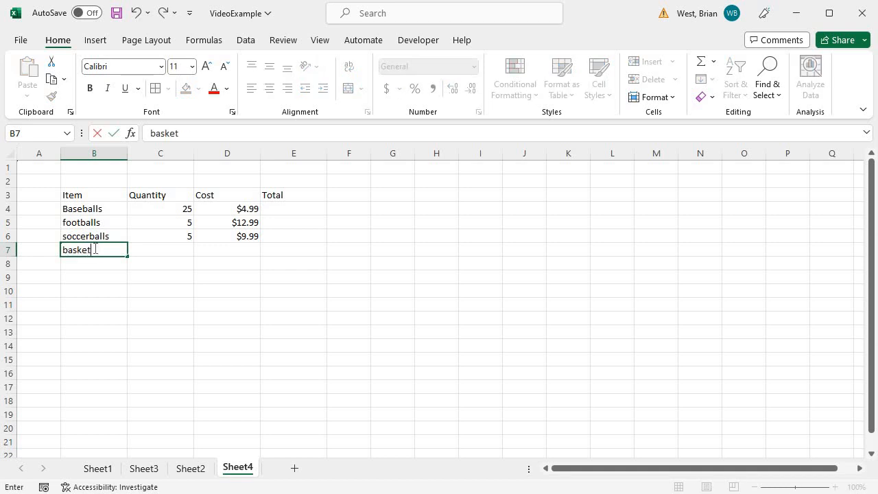
type("balls")
key("Tab")
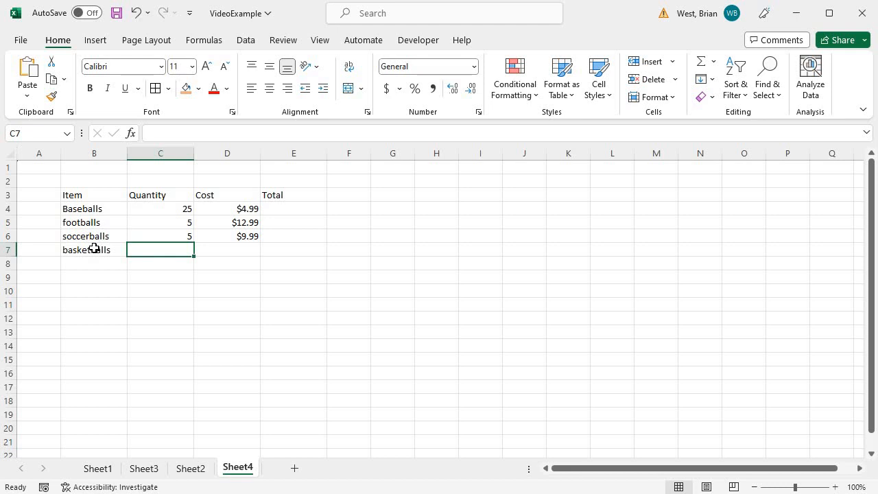
type("11")
key("Tab")
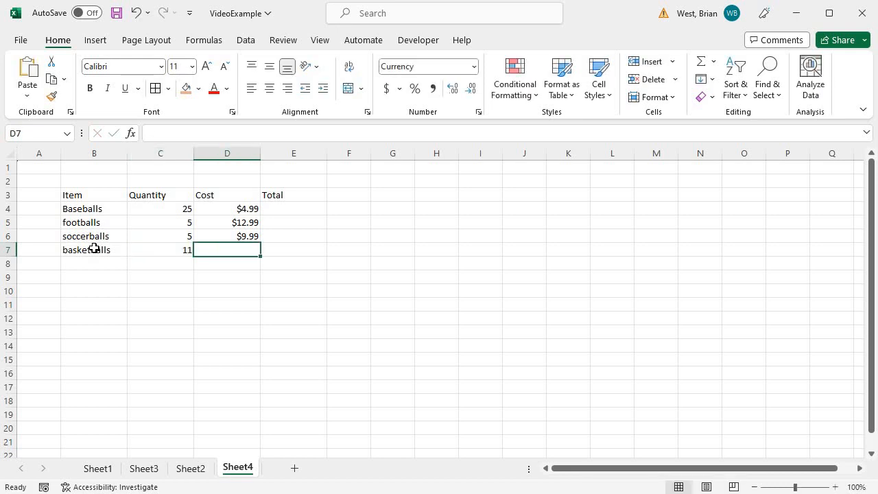
type("1")
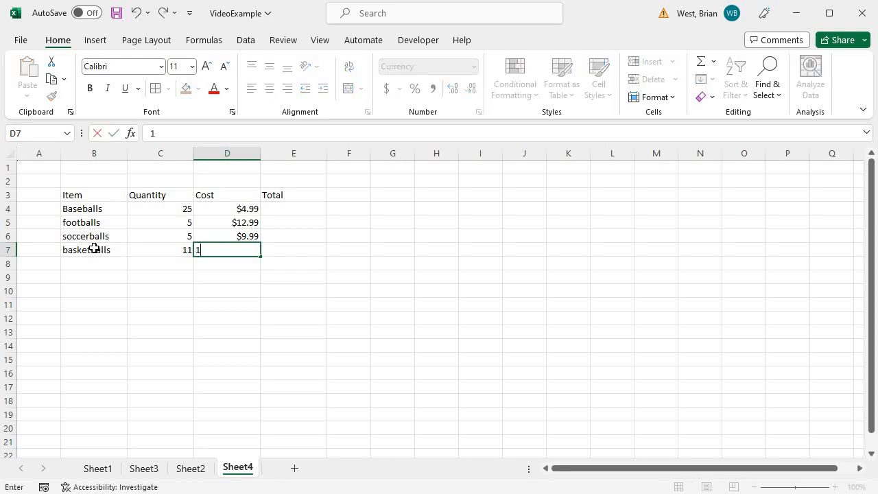
type("4.99")
left_click(116, 314)
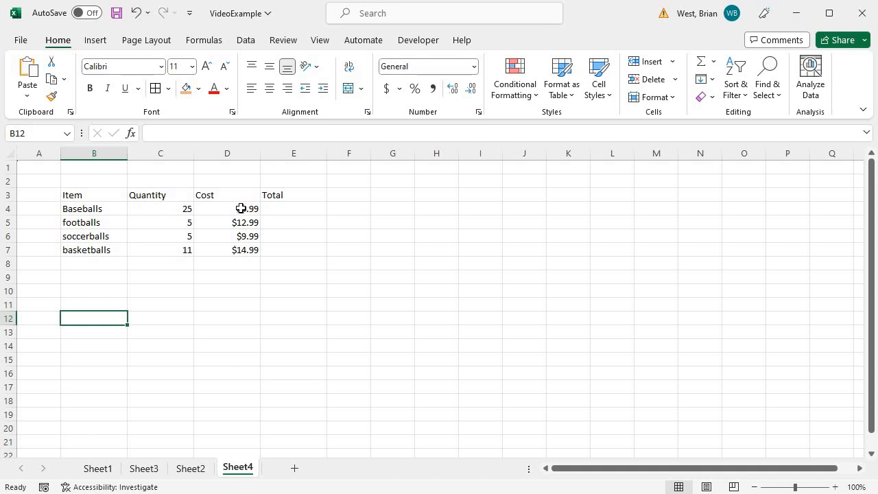
- Enter the formula =C4*D4 in Total cell E4 and inspect its cell references
left_click(285, 209)
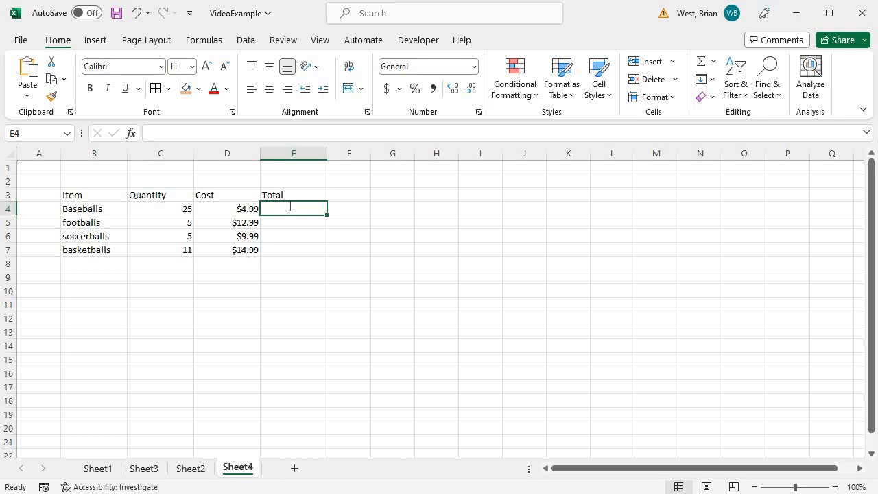
type("=")
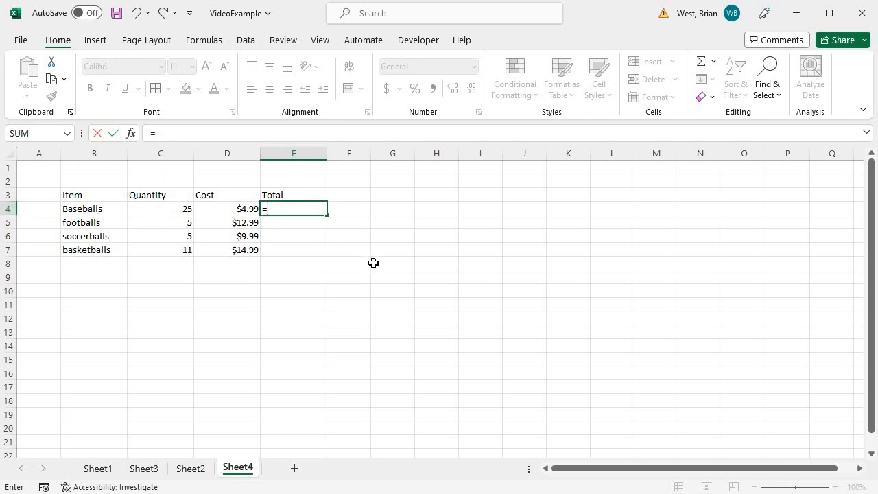
type("c4*")
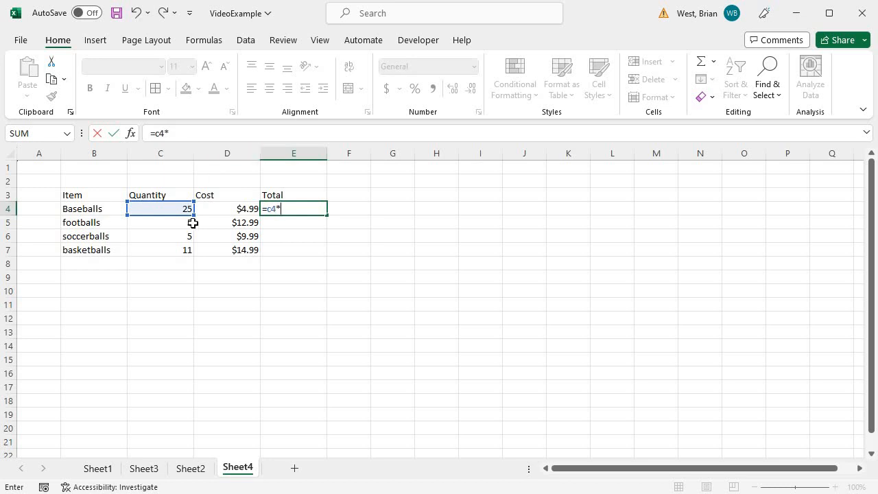
type("d4")
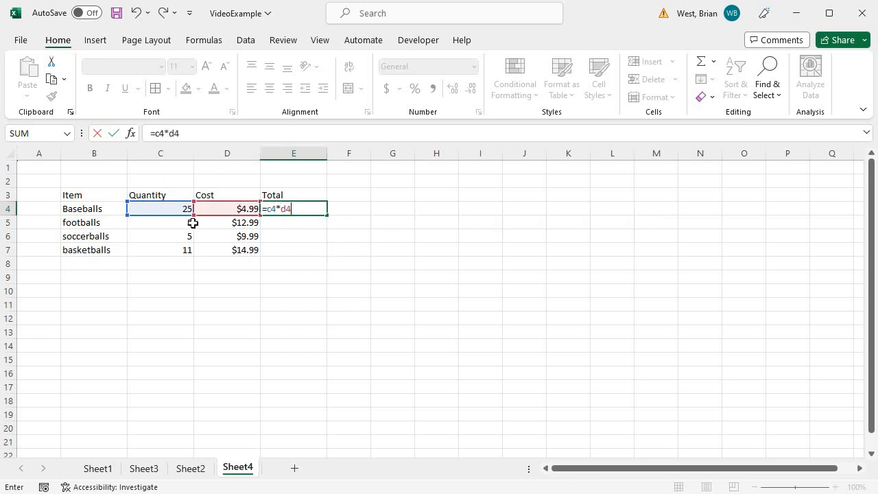
key("Return")
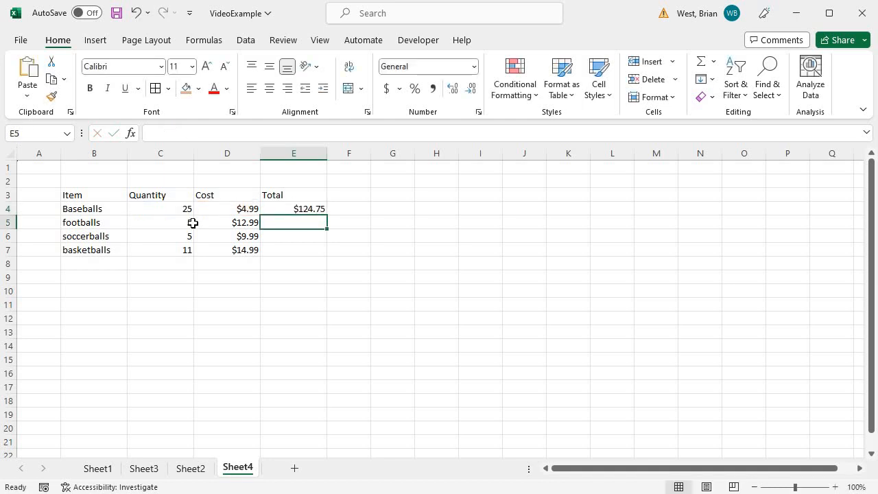
left_click(277, 209)
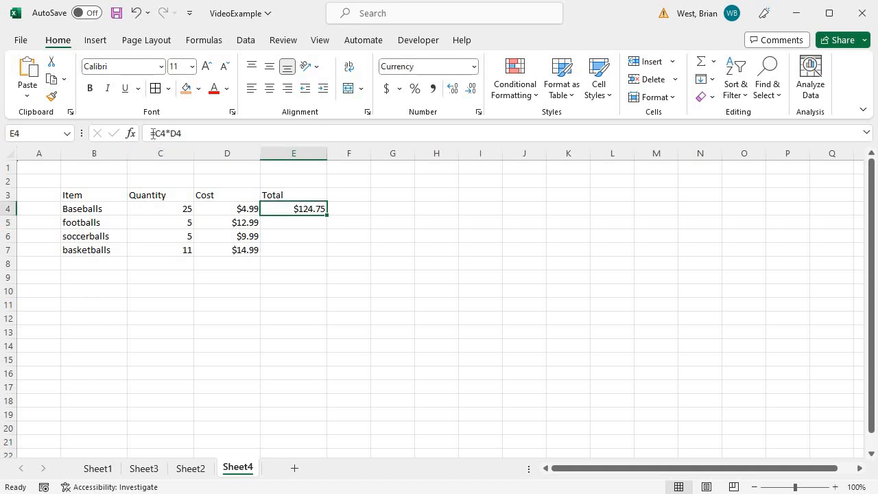
double_click(284, 210)
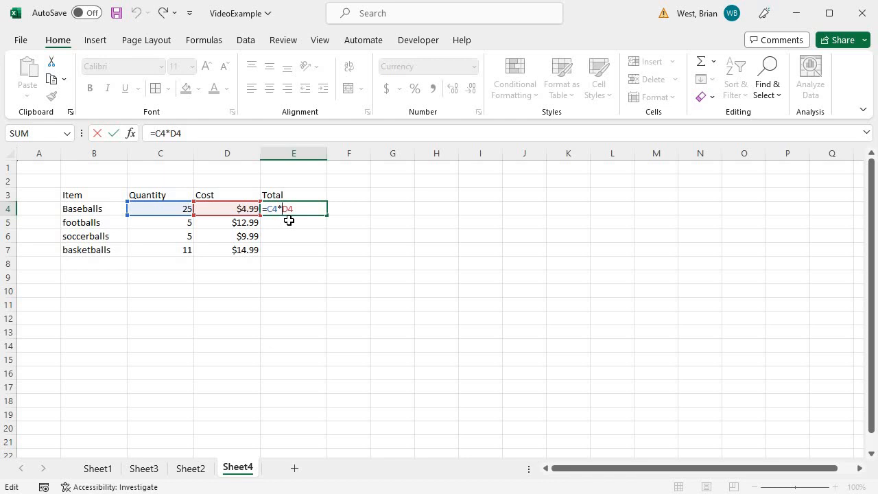
key("Return")
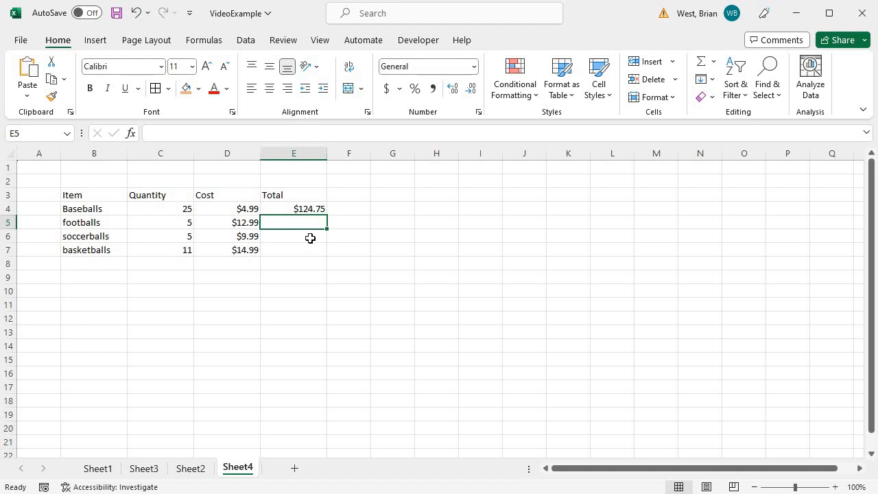
- Fill the E4 total formula down through E7 and inspect the copied formula in E6
left_click(276, 209)
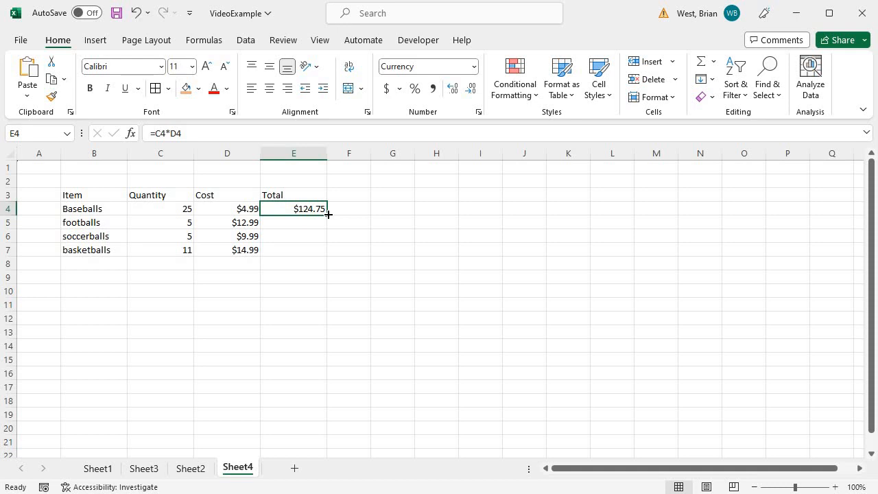
left_click_drag(328, 214, 322, 252)
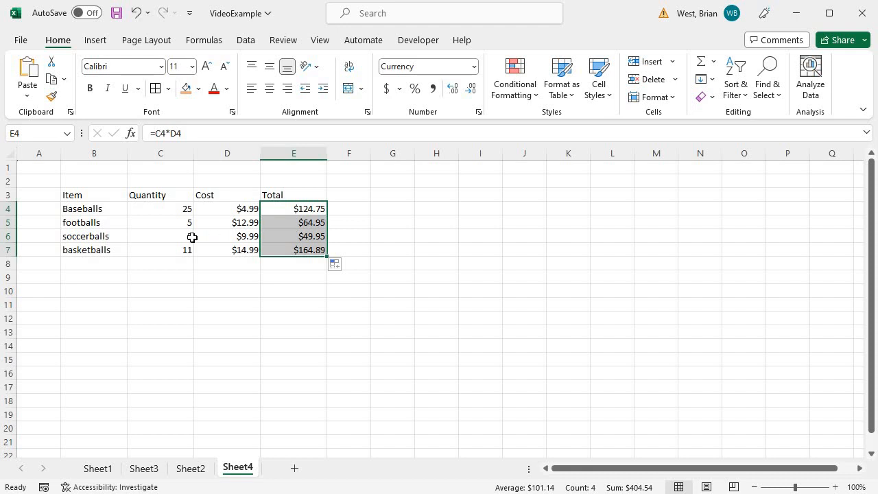
left_click(285, 277)
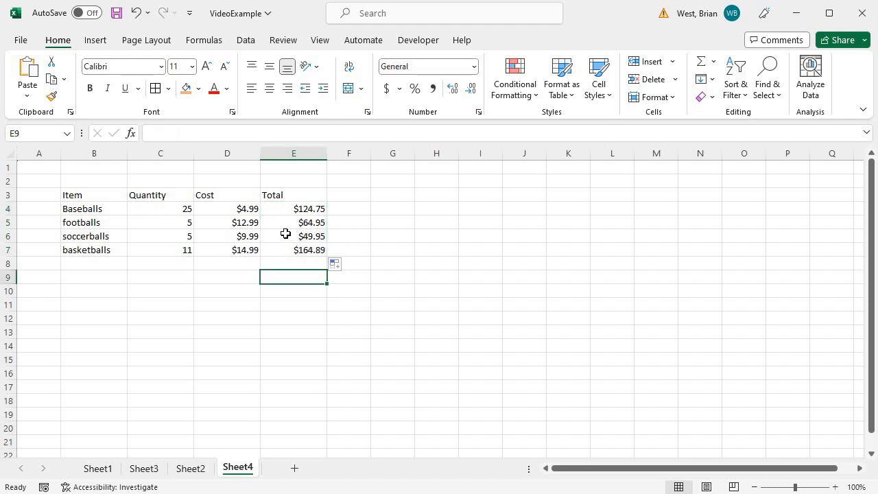
left_click(285, 234)
double_click(287, 235)
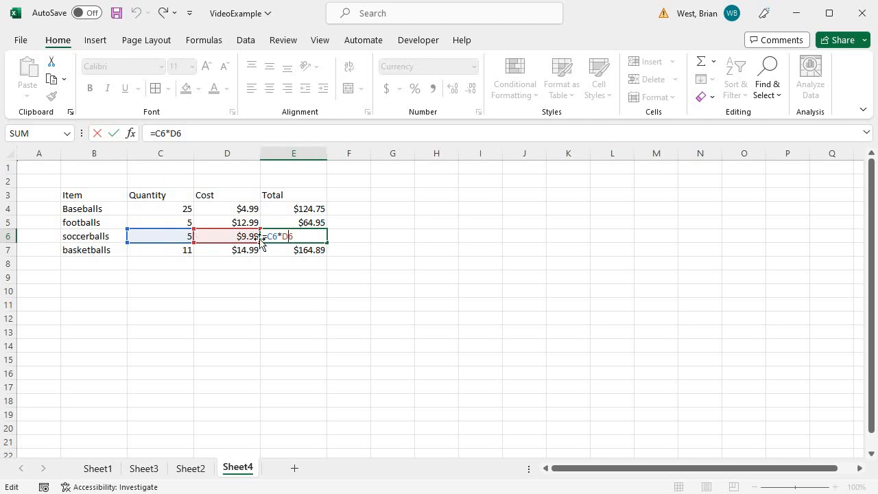
key("Return")
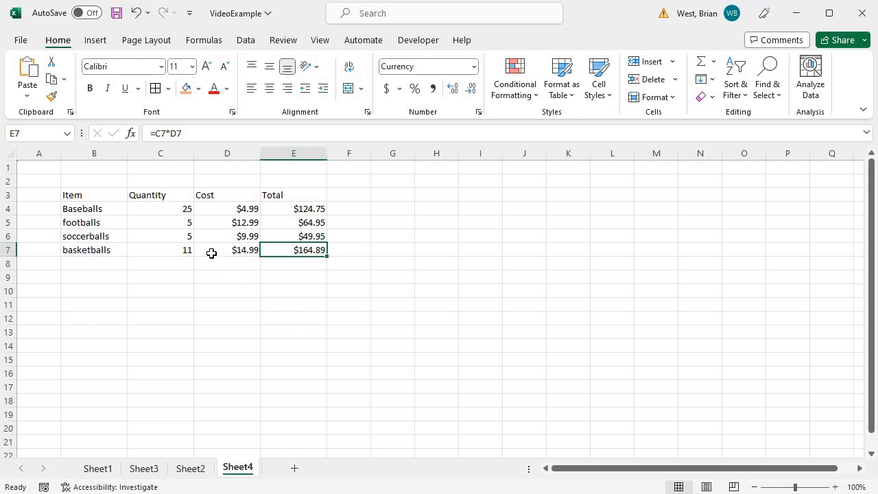
- Change the footballs quantity in C5 to 7 and check the footballs total in E5
left_click(172, 223)
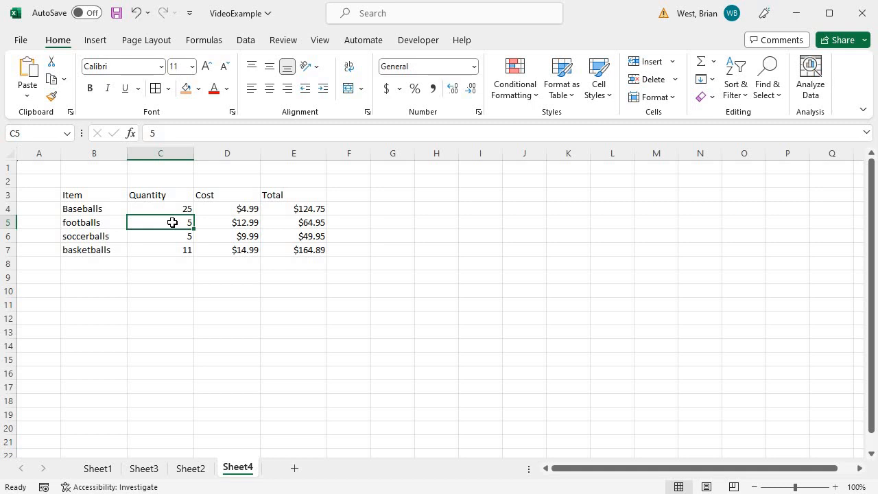
type("7")
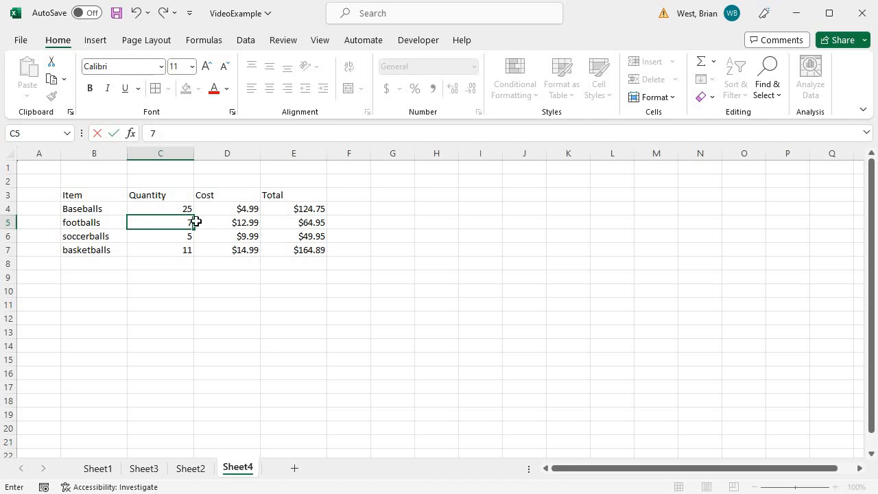
key("Return")
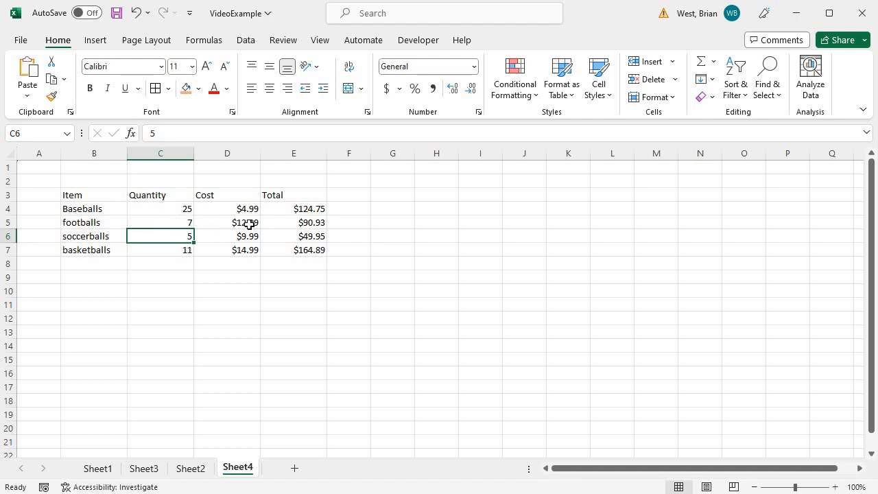
left_click(306, 225)
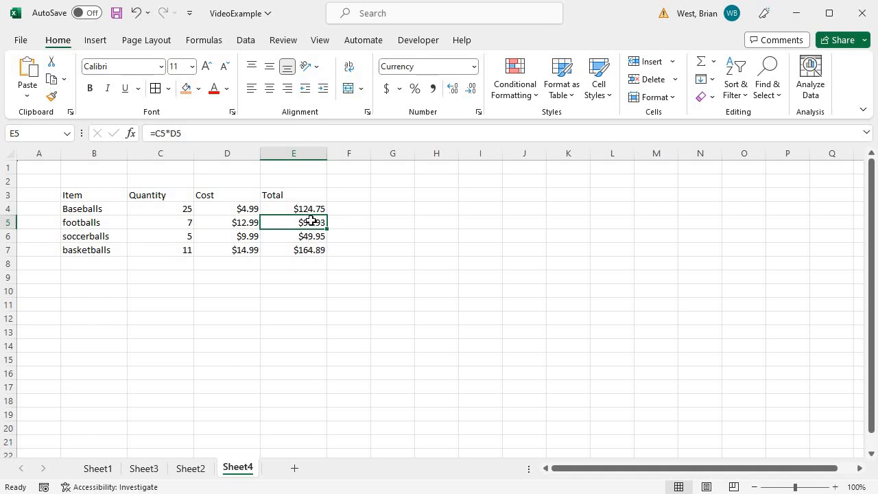
left_click(175, 238)
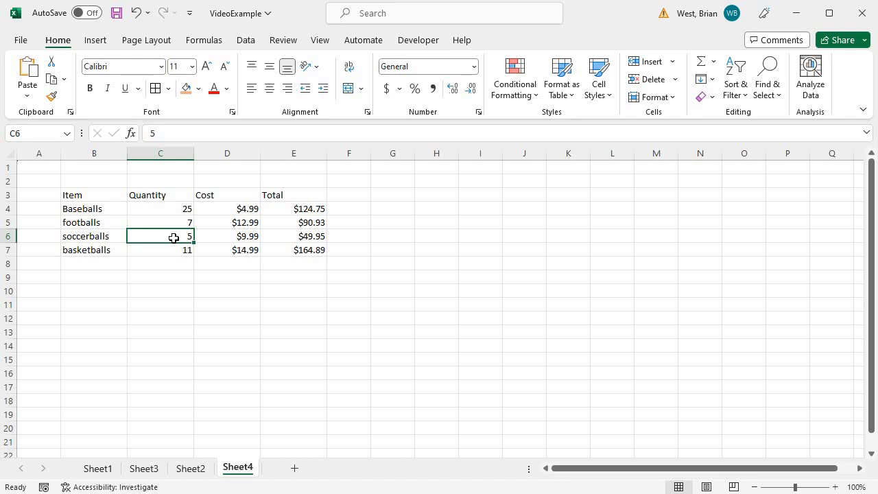
- Change the soccerballs quantity in C6 to 4 and the basketballs quantity in C7 to 16, and check the totals in E4:E7
type("4")
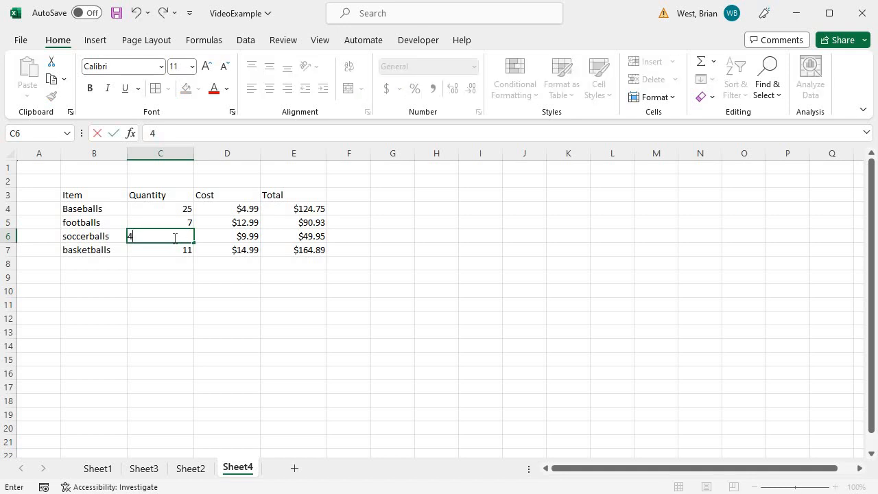
key("Return")
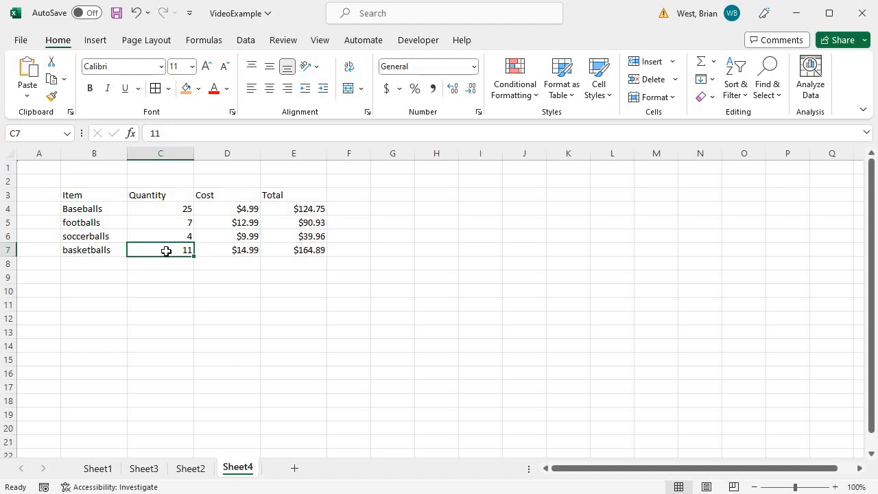
type("16")
key("Return")
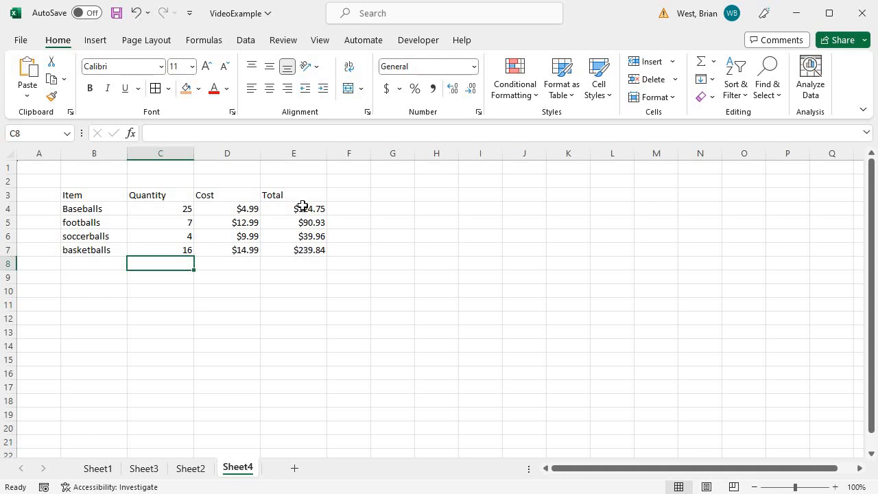
left_click_drag(302, 206, 295, 250)
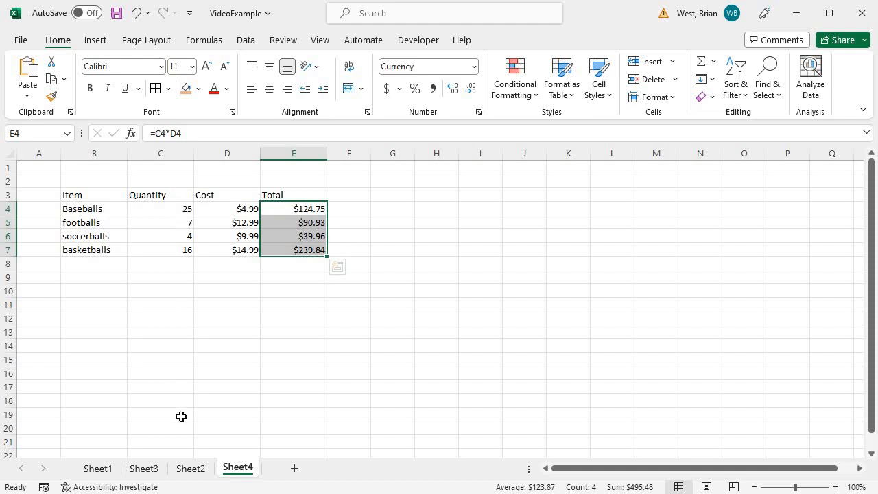
- Set the soccerballs cost in D6 to 8.99
left_click(168, 220)
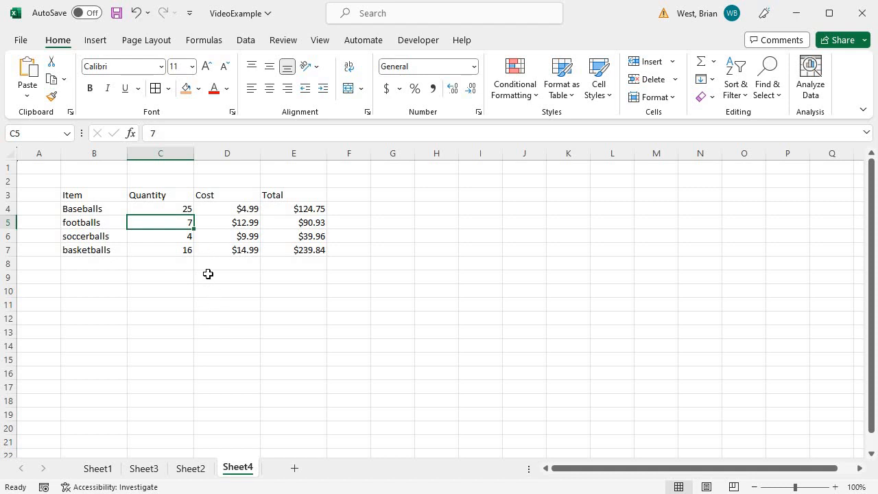
left_click(241, 236)
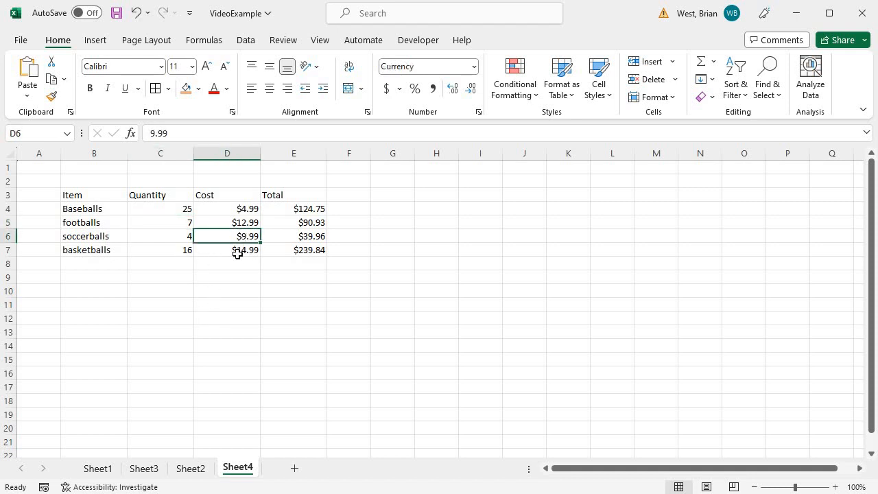
type("8")
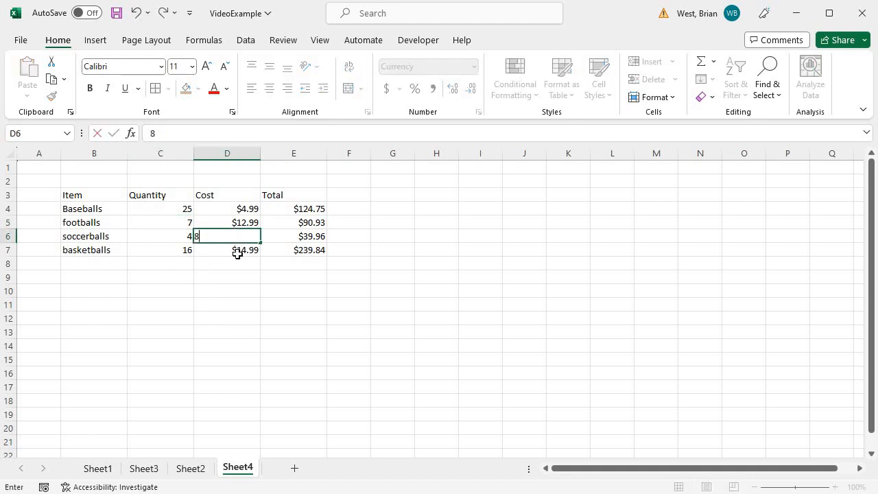
type(".99")
key("Return")
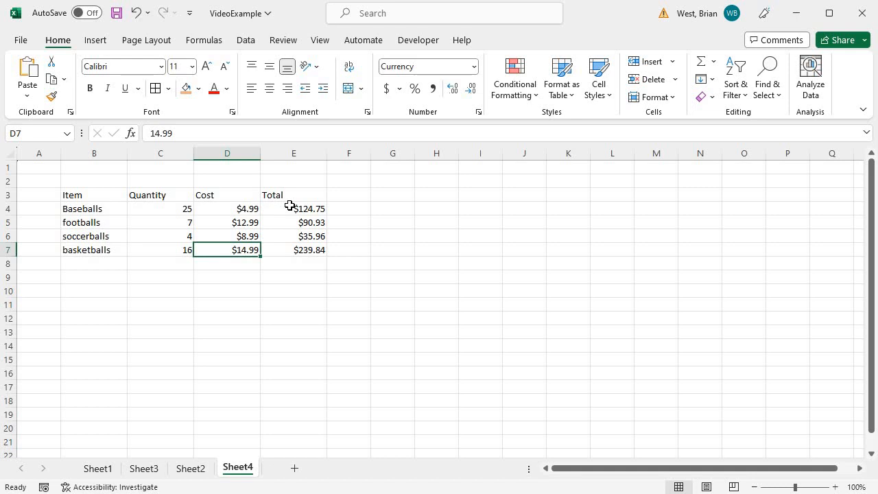
- Clear the total formulas from E4 through E7
left_click_drag(291, 206, 285, 246)
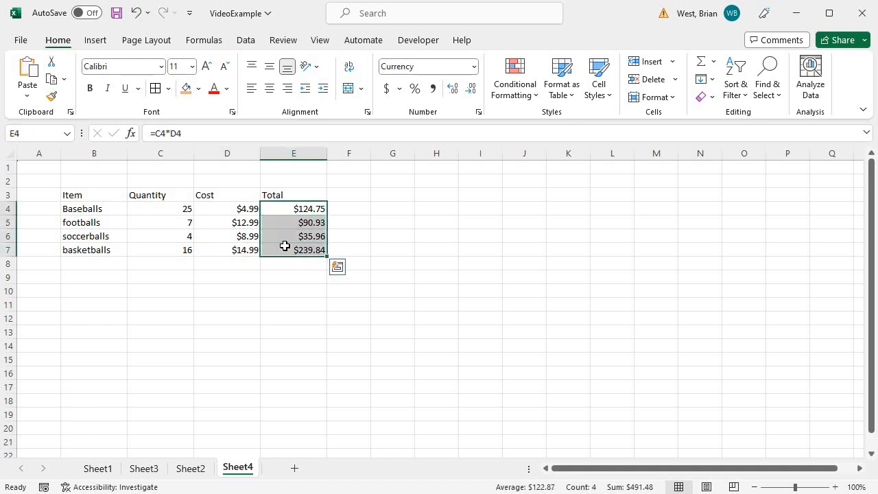
key("Delete")
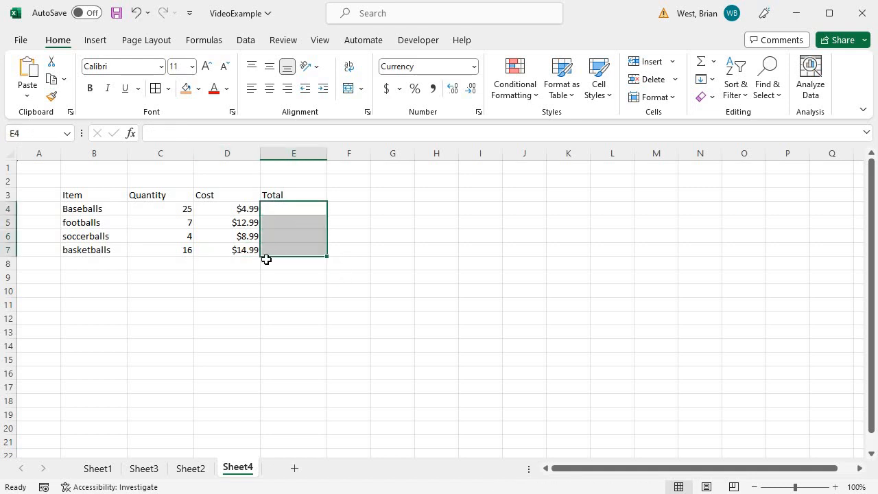
left_click(292, 286)
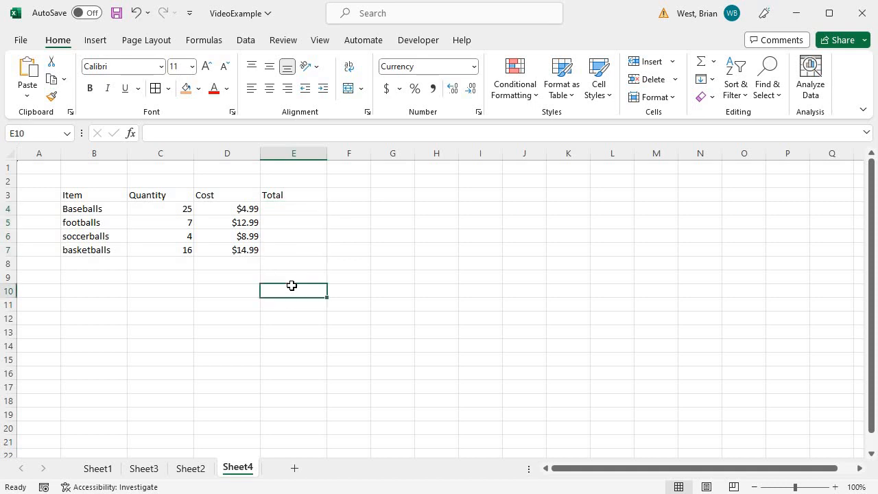
- Enter the formula =C4*D4 in the Baseballs Total cell E4, using references to its quantity and cost cells
left_click(278, 207)
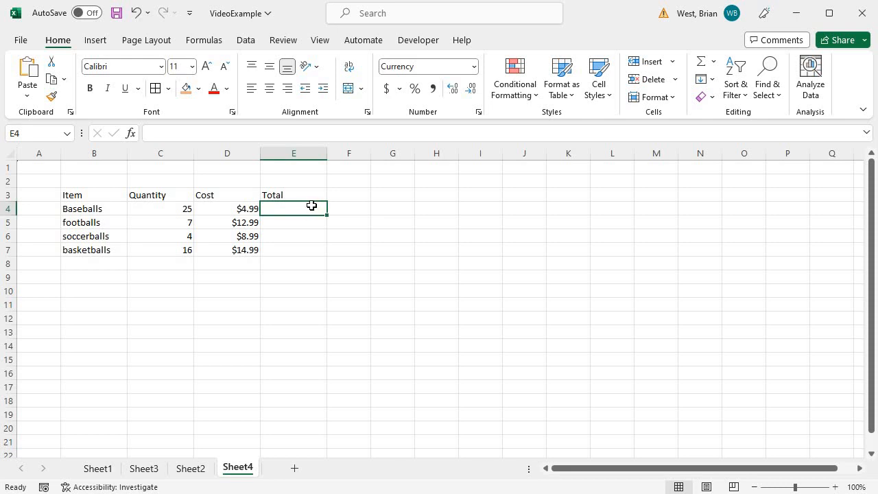
type("=")
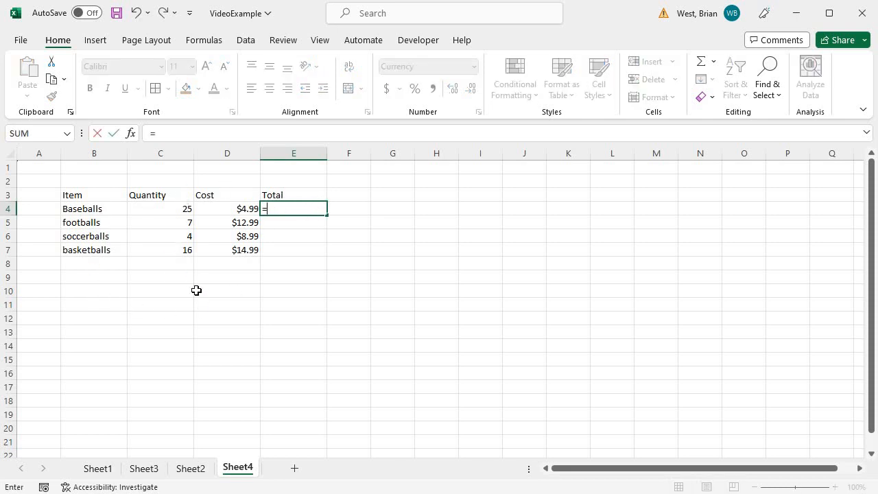
left_click(156, 212)
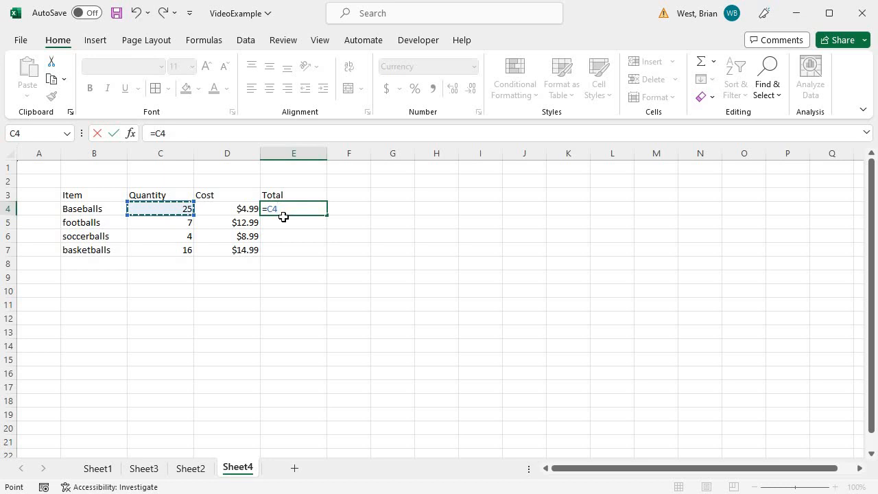
type("*")
left_click(249, 209)
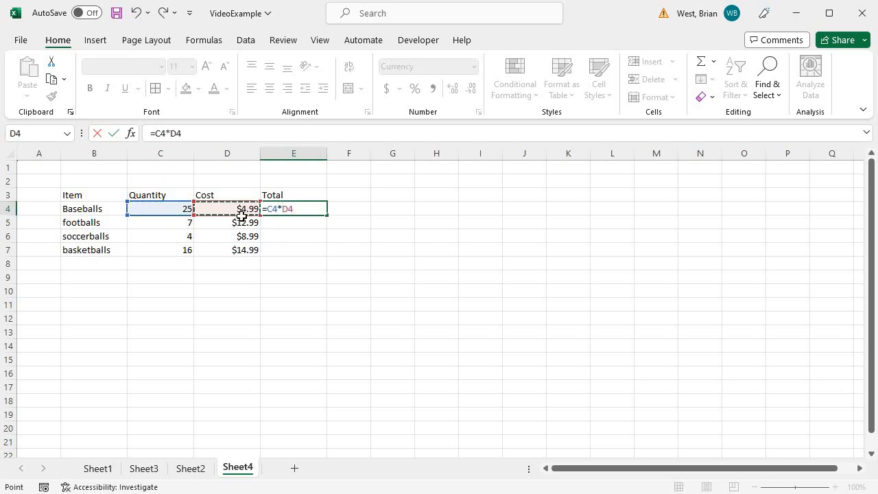
key("Return")
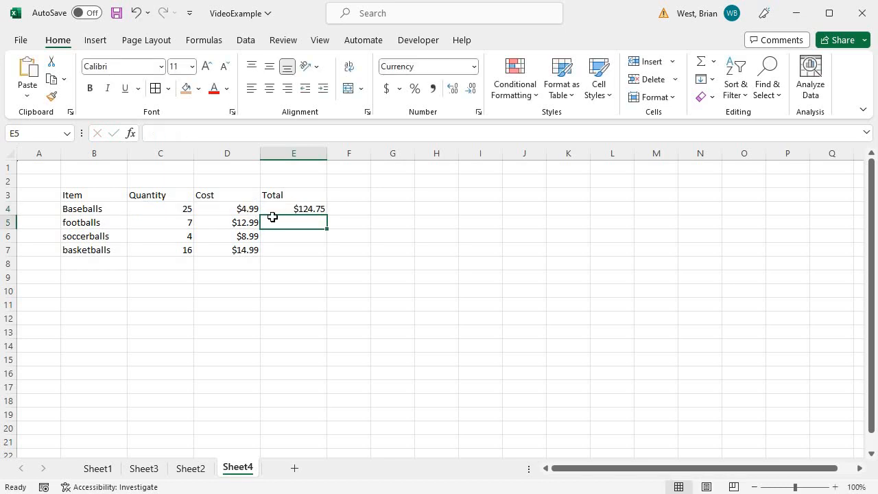
- Fill the E4 total formula down through the basketballs row in E7
left_click(282, 212)
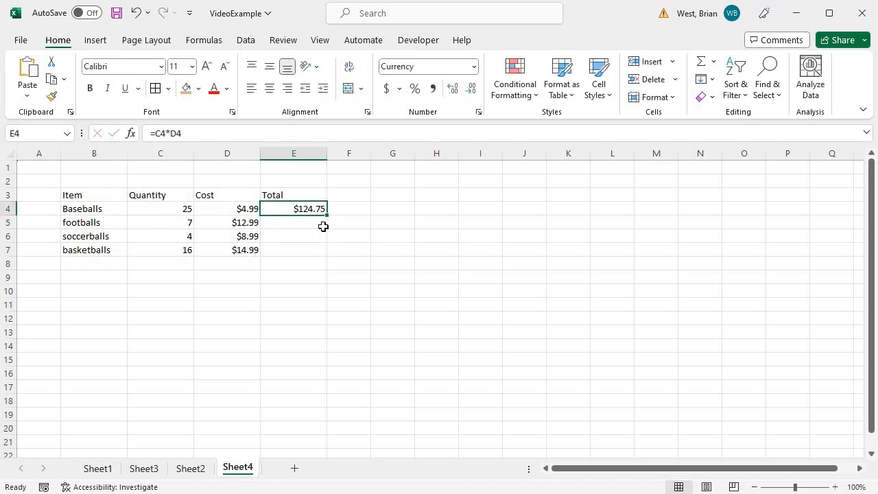
left_click_drag(328, 215, 328, 257)
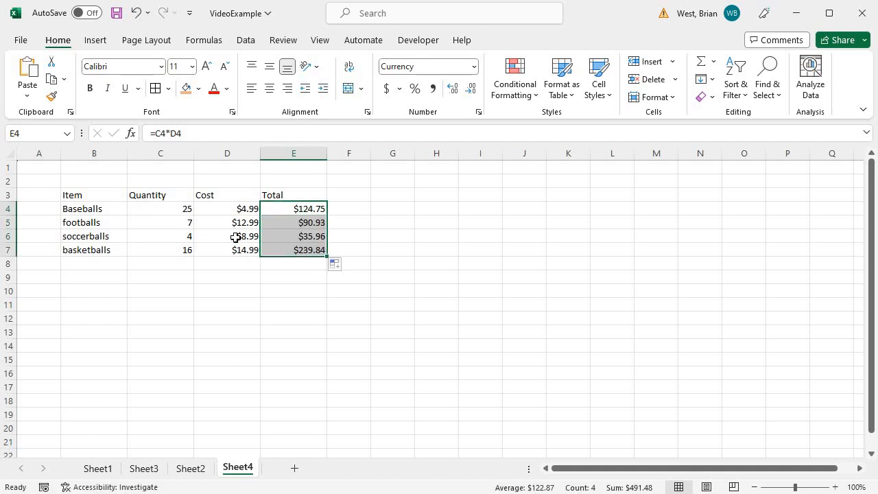
left_click(293, 291)
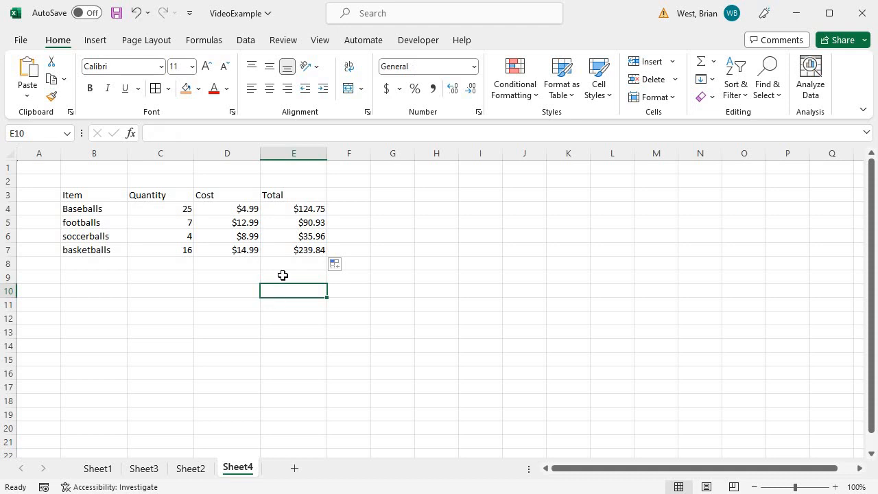
- Add the label Total Sales in cell D9, below the Cost column
left_click(282, 273)
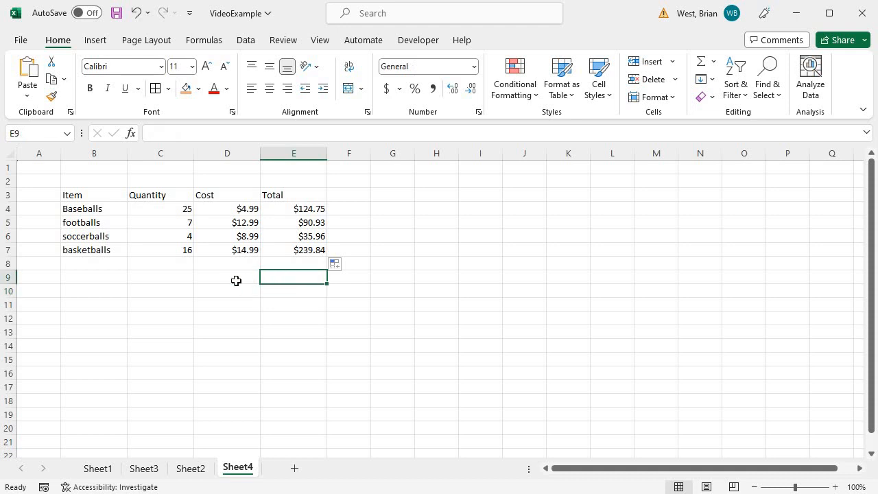
left_click(232, 280)
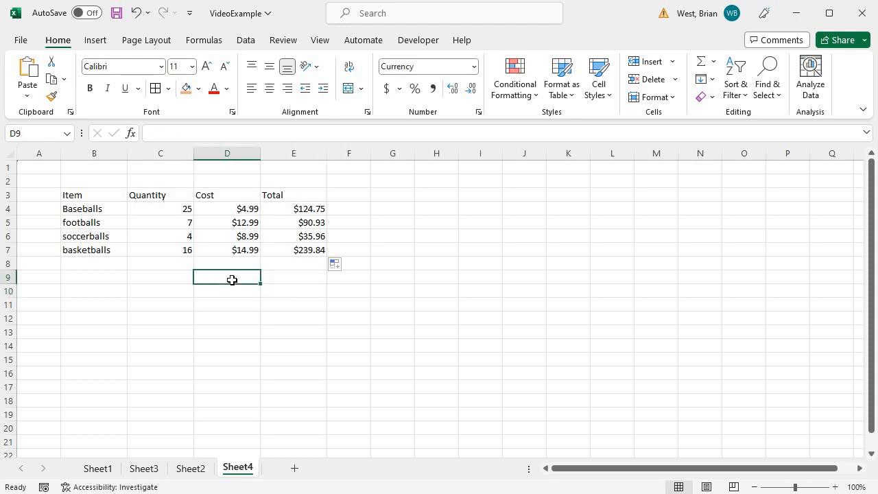
type("Total Sales")
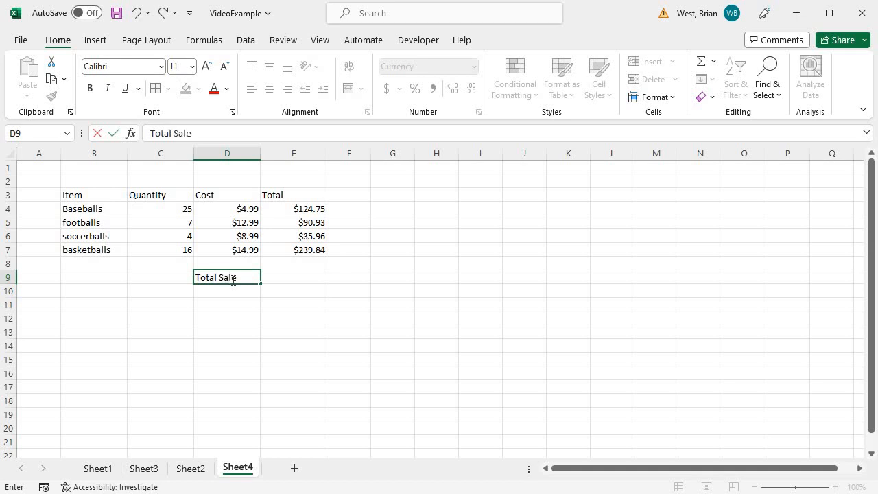
left_click(303, 277)
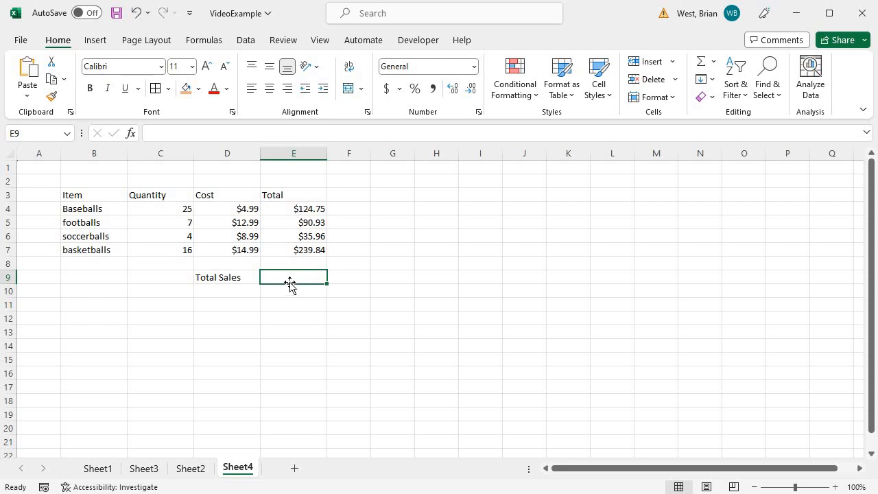
- Try to total the sales in E9 with the range formula =E4:E7
type("=")
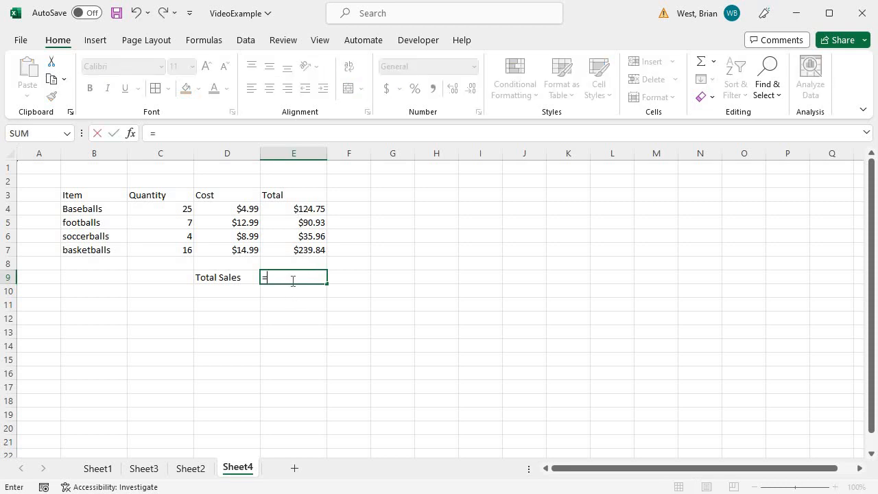
left_click(293, 209)
left_click_drag(294, 218, 294, 247)
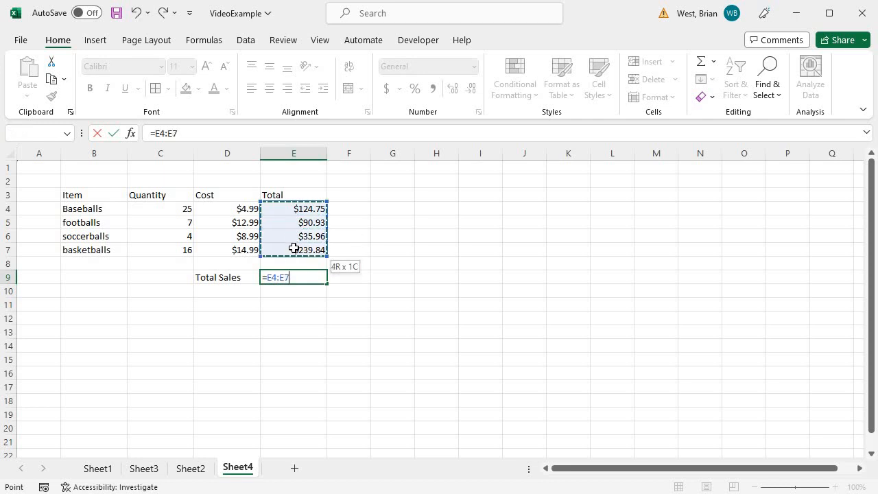
left_click_drag(294, 247, 294, 249)
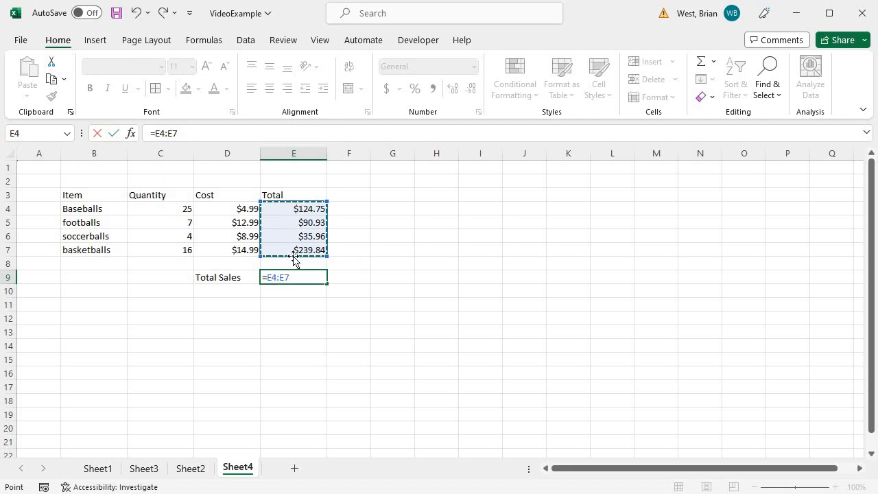
key("Return")
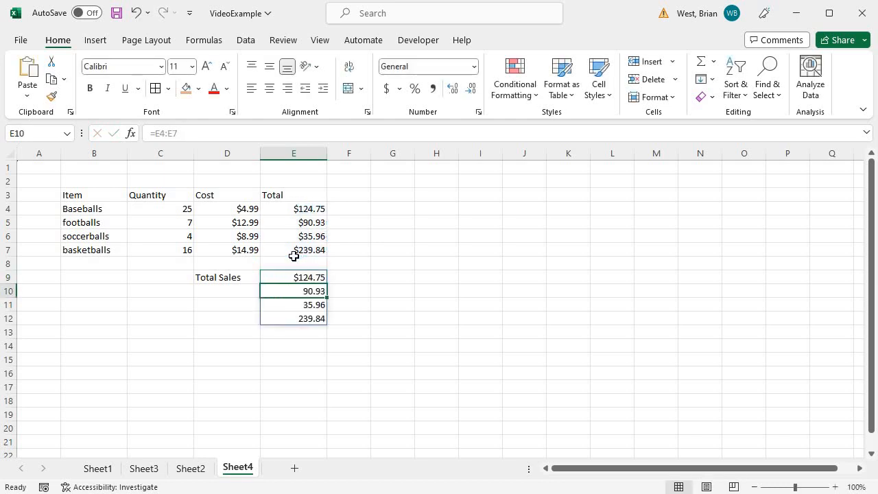
- Inspect the output in E9:E12 and undo the =E4:E7 formula
left_click(343, 343)
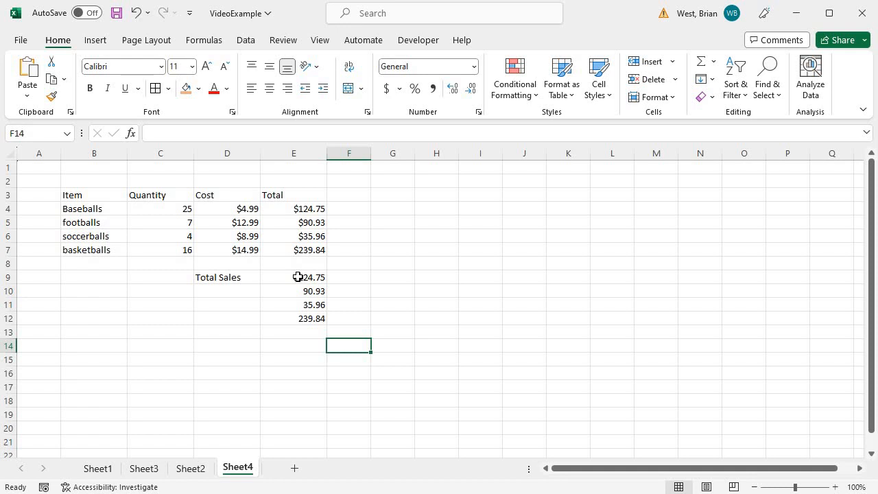
left_click_drag(298, 276, 308, 329)
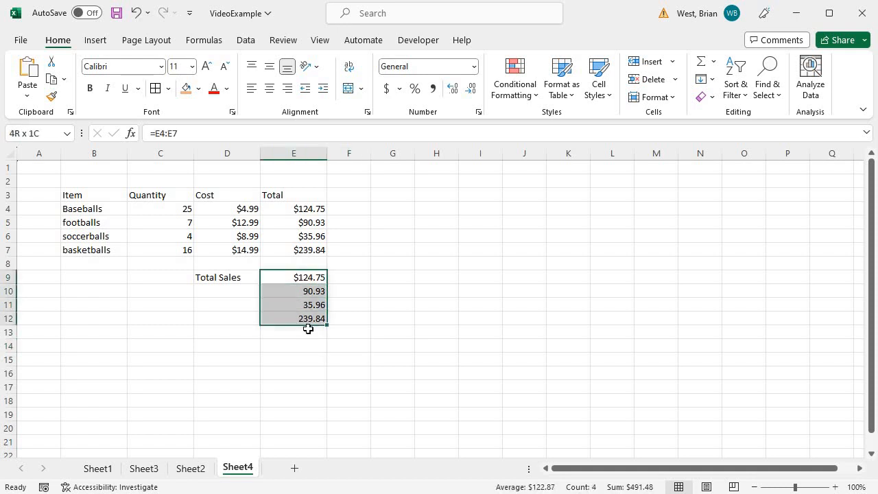
left_click(137, 17)
left_click(386, 345)
- Enter the formula =E4+E5+E6+E7 in Total Sales cell E9, accepting the proposed correction of the trailing plus sign
left_click(300, 279)
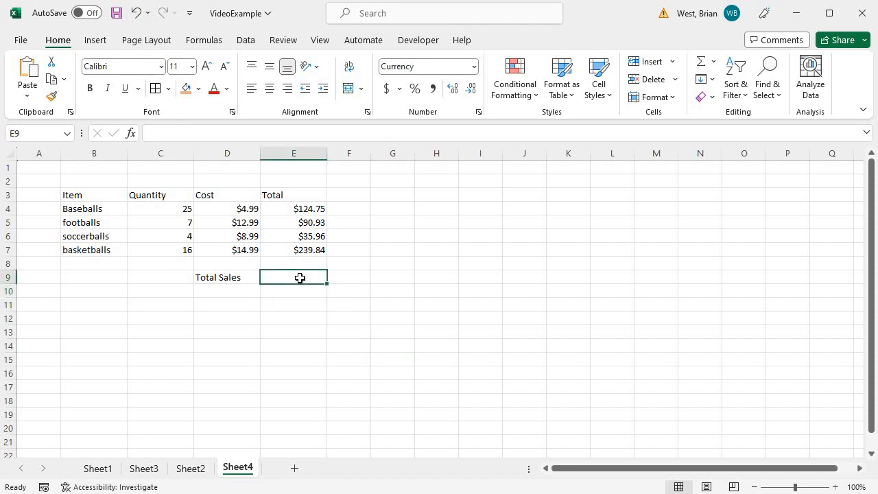
type("=")
left_click(290, 208)
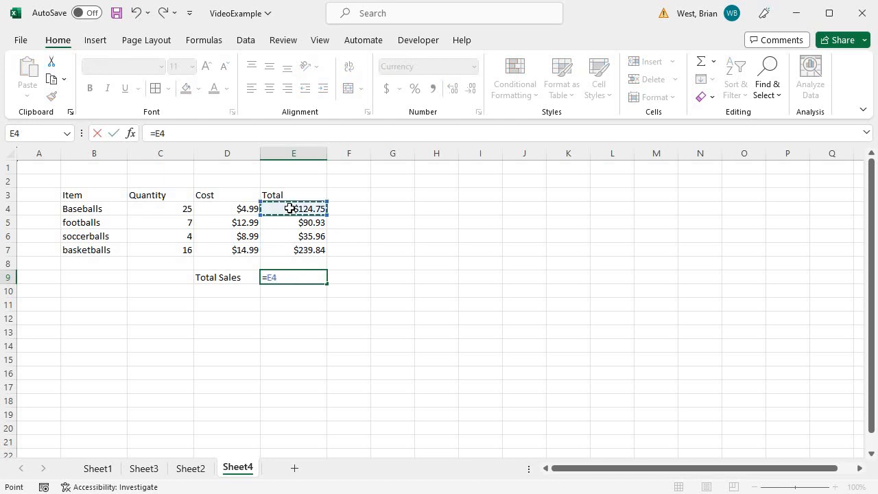
type("+")
left_click(294, 224)
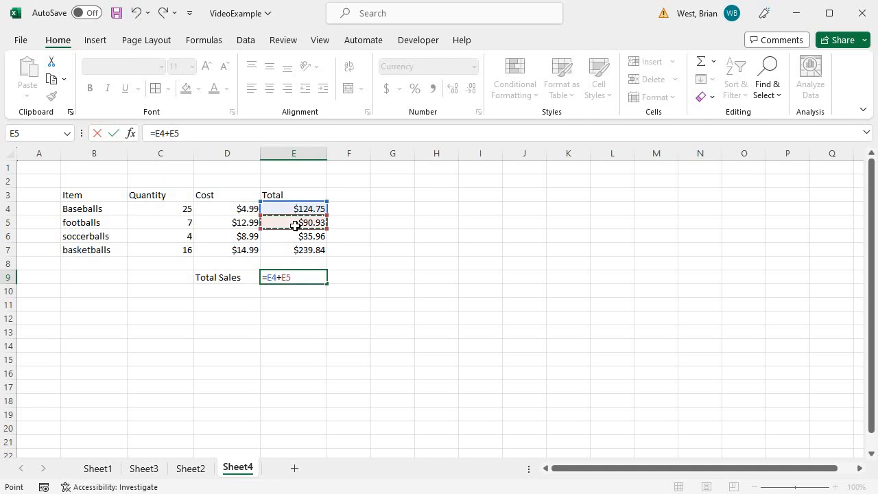
type("+")
left_click(292, 235)
type("+")
left_click(291, 250)
type("+")
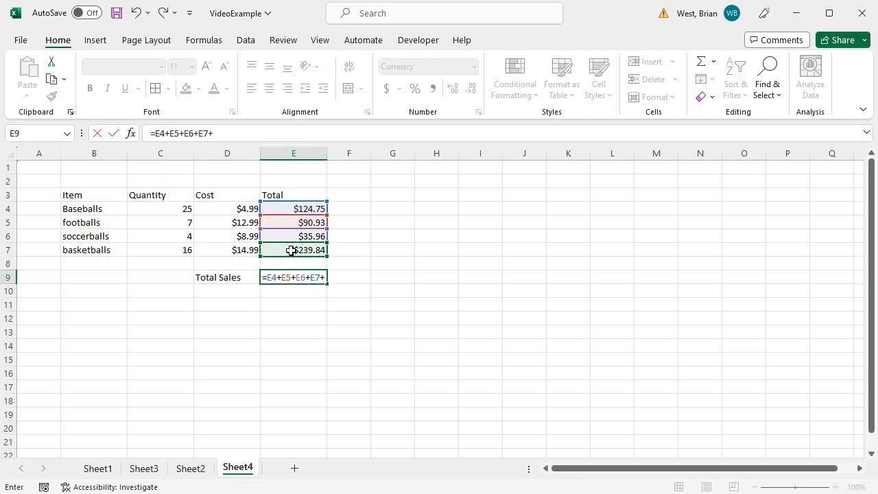
key("Return")
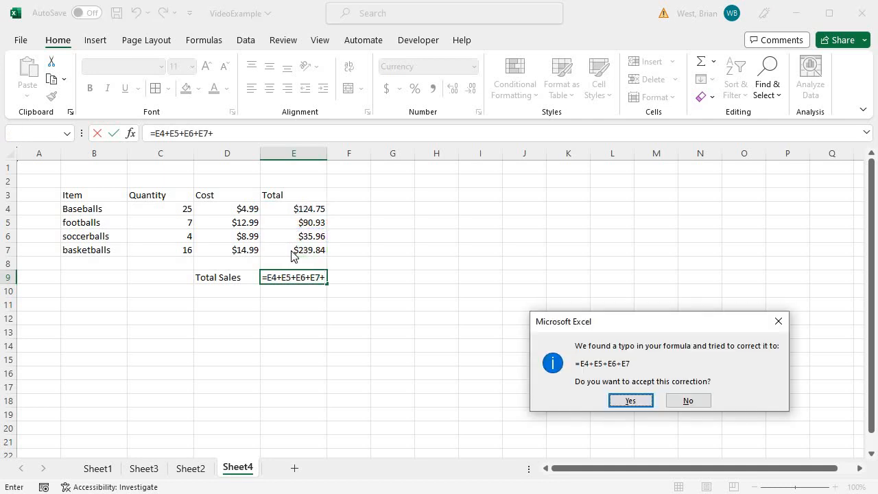
left_click(638, 404)
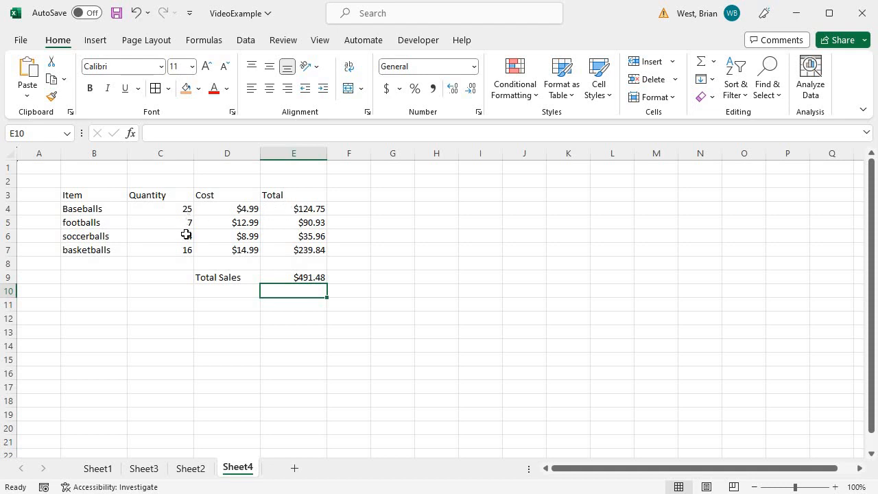
- Set the footballs quantity in C5 to 9 to test how the row total and Total Sales recalculate
left_click(171, 220)
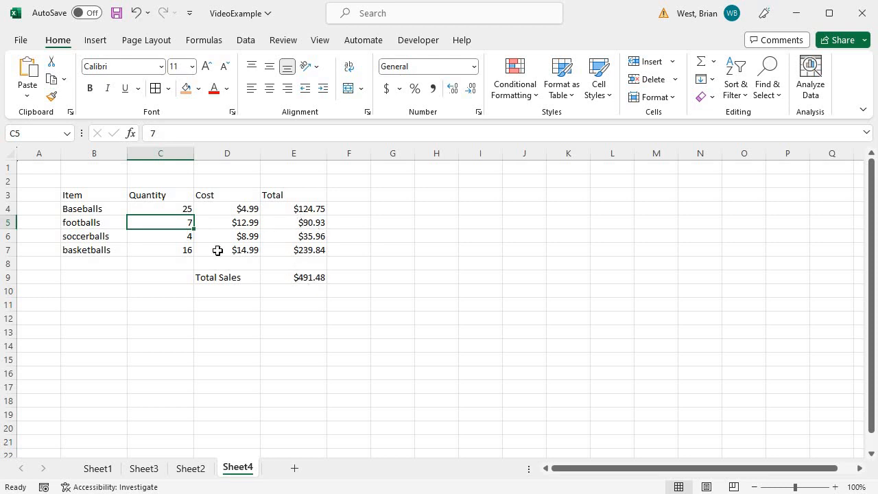
type("9")
key("Return")
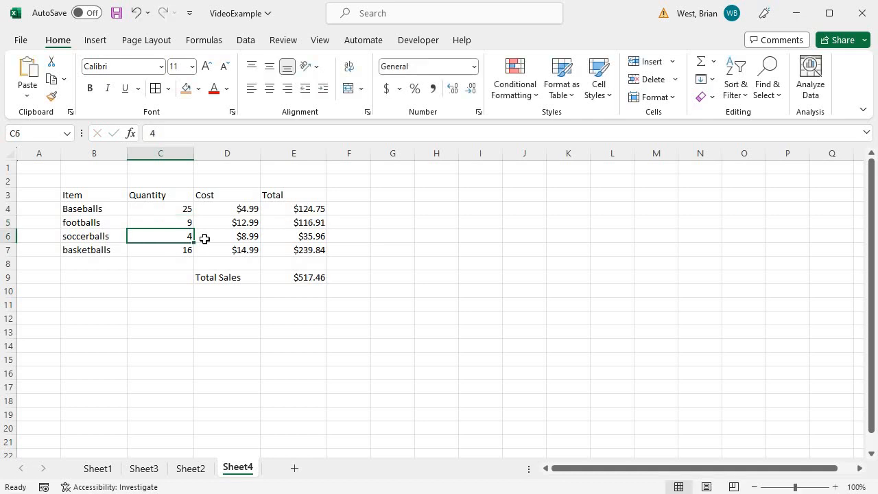
left_click(175, 221)
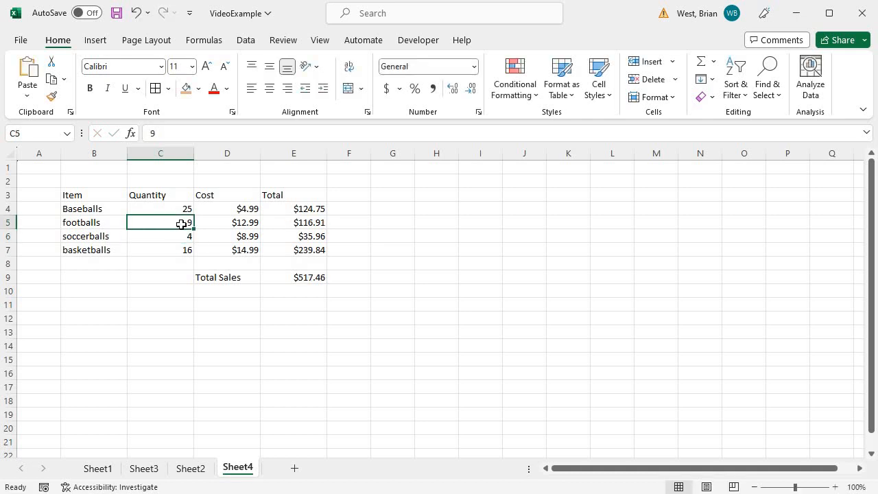
- Set the basketballs cost in D7 to 12.99
left_click(244, 248)
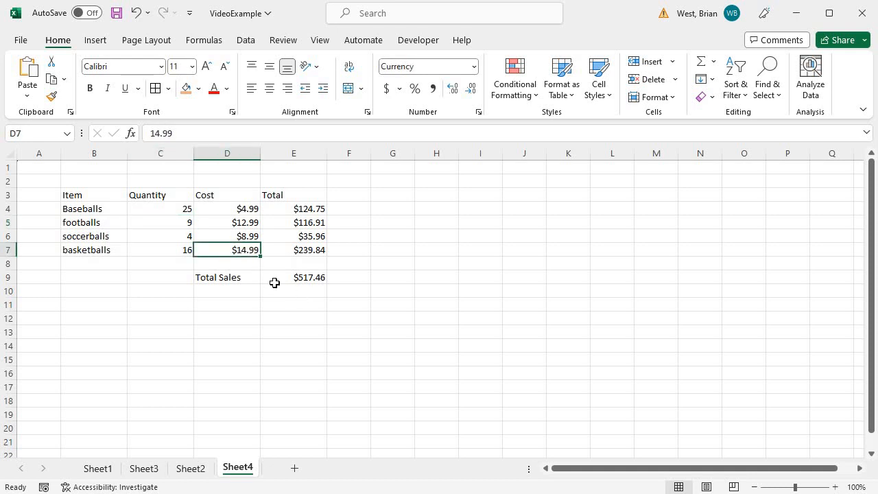
type("12.99")
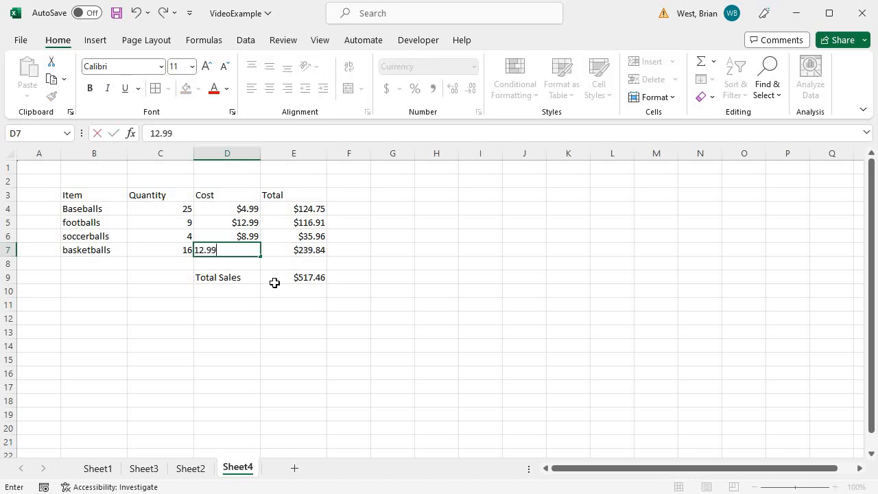
key("Return")
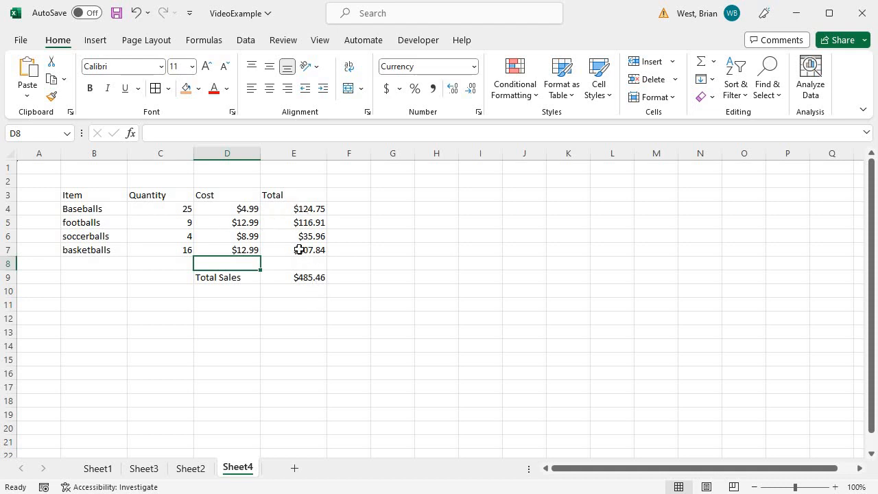
- Examine the Total column's heading and the formula behind the Baseballs row total in E4
left_click(282, 193)
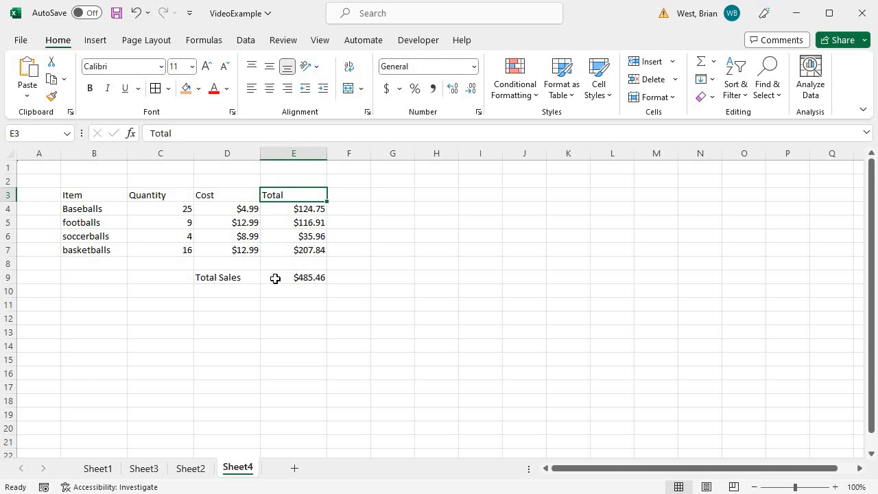
left_click(289, 209)
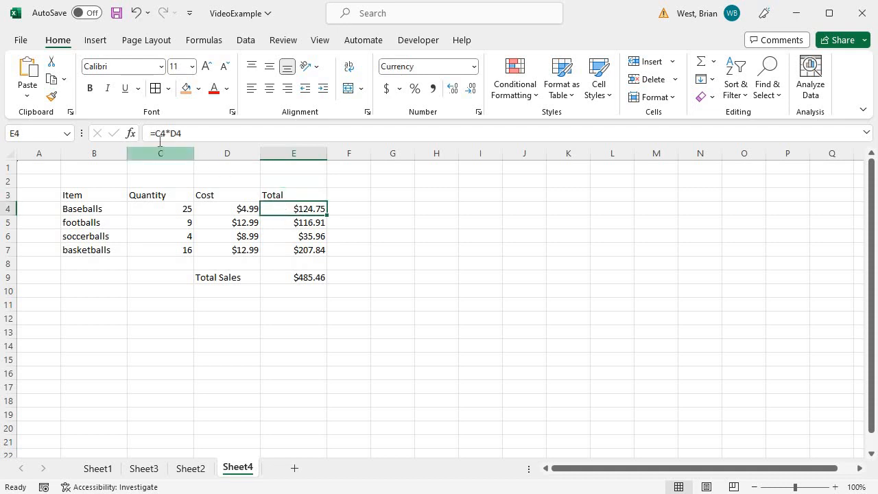